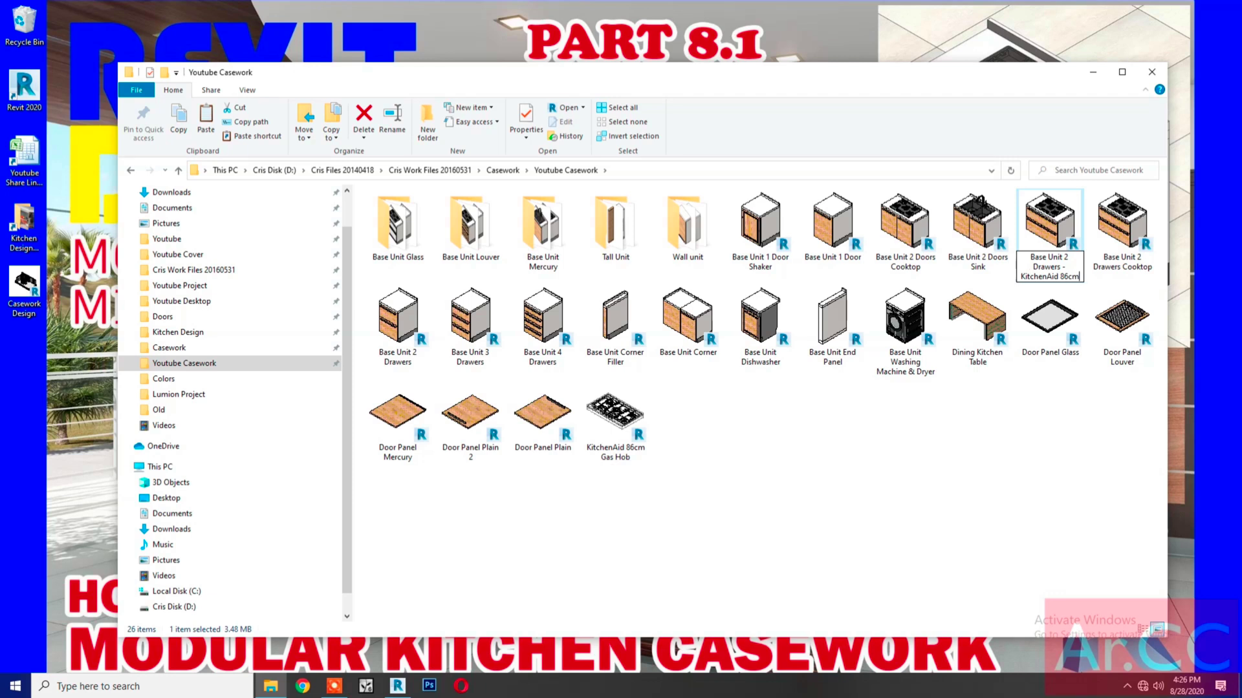
- Rename the file as Base Unit 2 Drawers - KitchenAid 86cm Gas Hob and open it in Revit
{"action": "type", "text": "Gas Hob"}
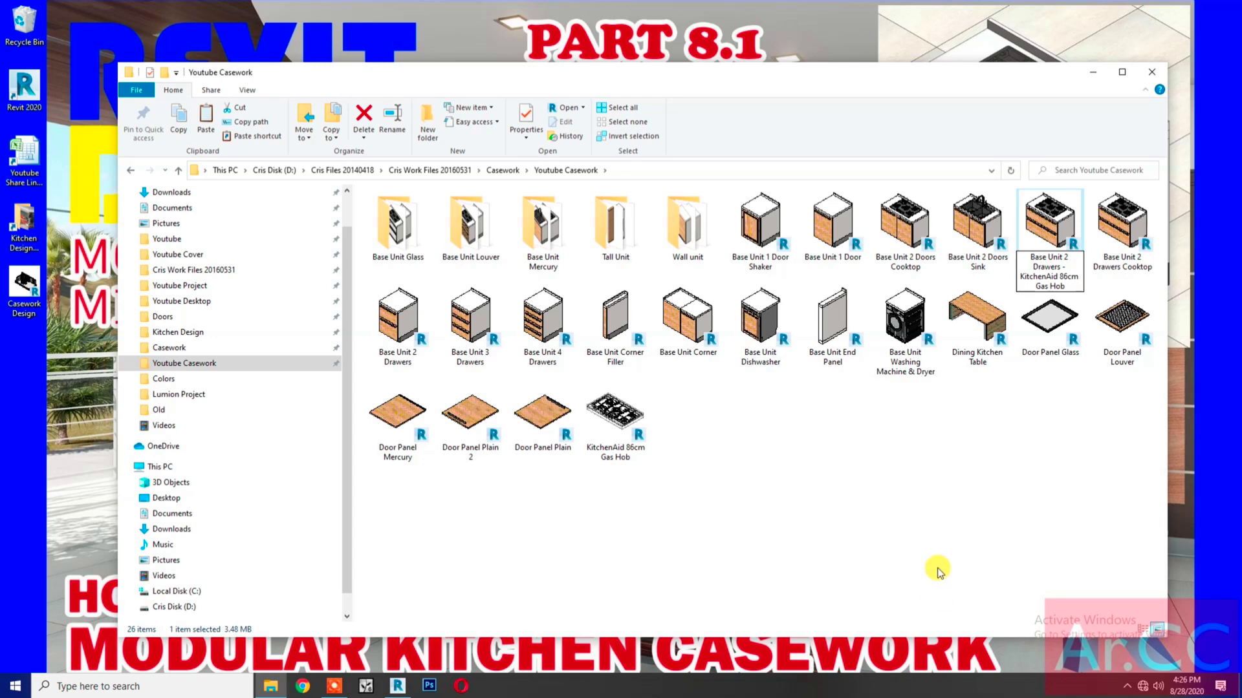
{"action": "left_click", "coordinate": [942, 512]}
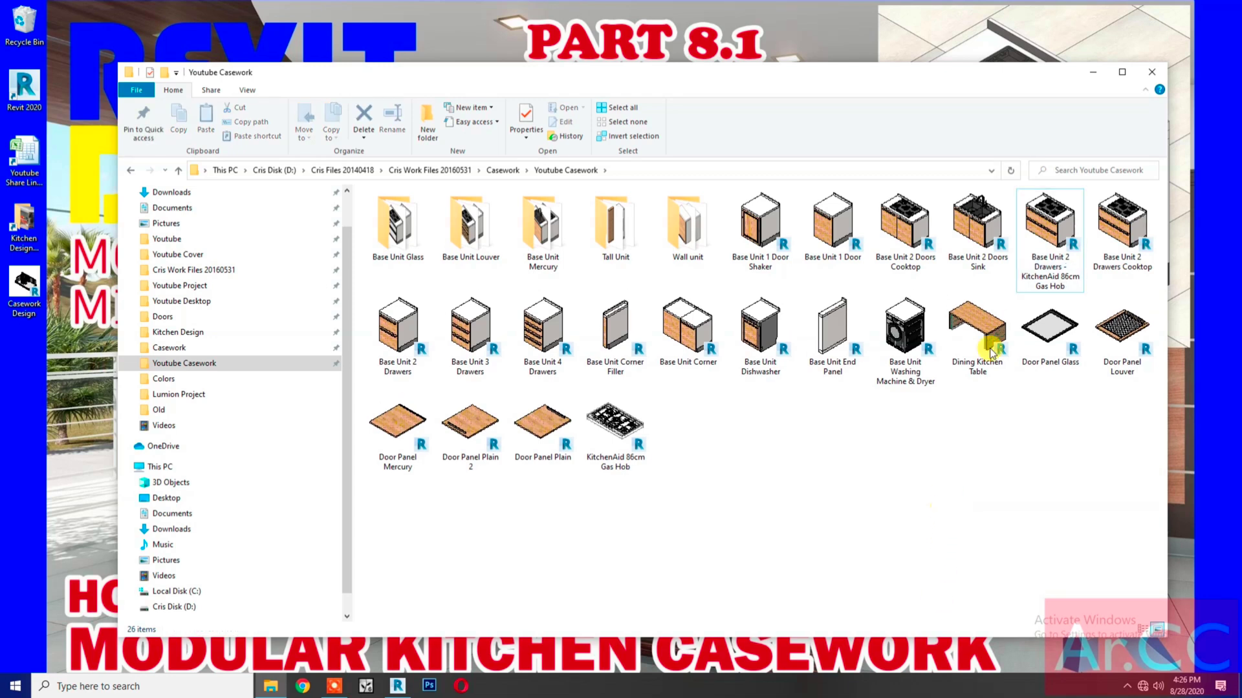
{"action": "left_click", "coordinate": [1042, 226]}
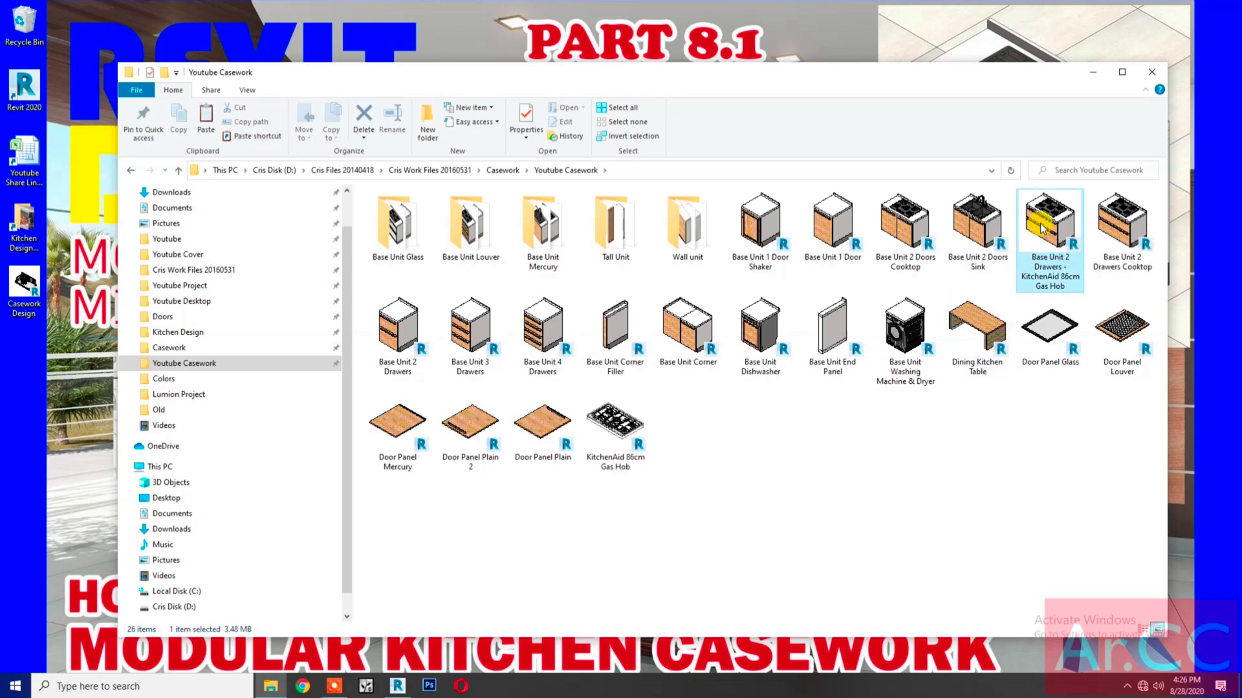
{"action": "double_click", "coordinate": [1028, 316]}
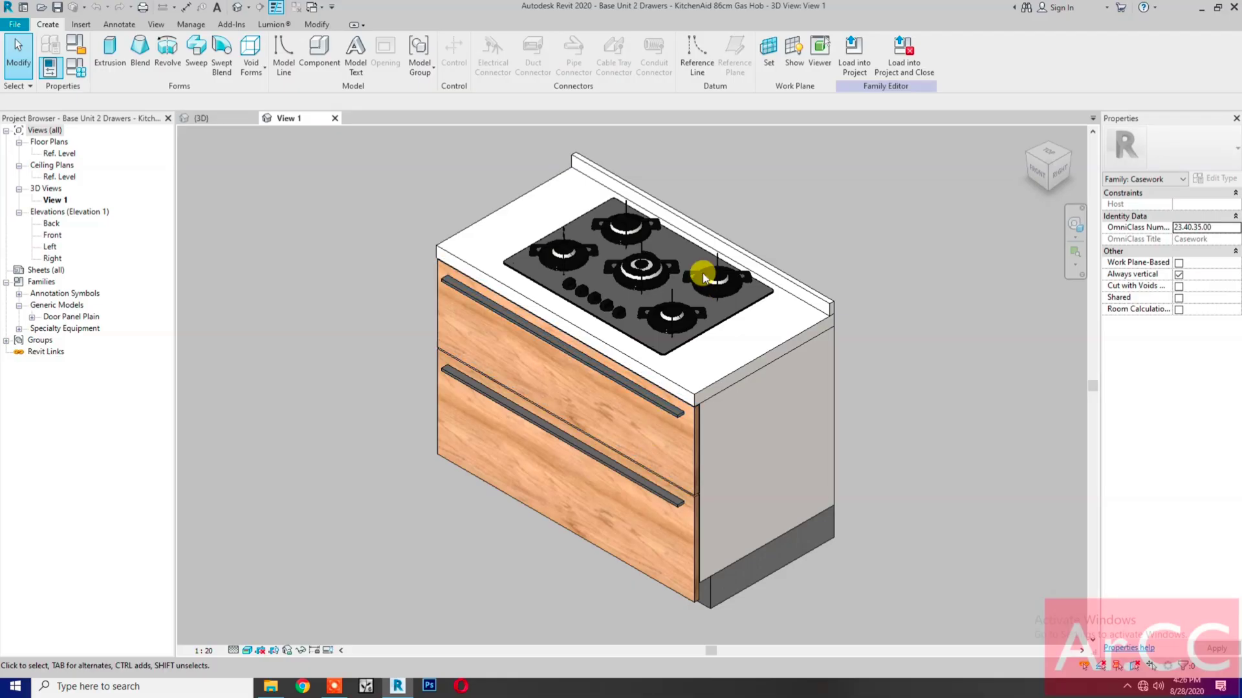
- Delete the five-burner gas cooktop from the countertop and open the Ref. Level floor plan
{"action": "key", "text": "Tab"}
{"action": "left_click", "coordinate": [541, 247]}
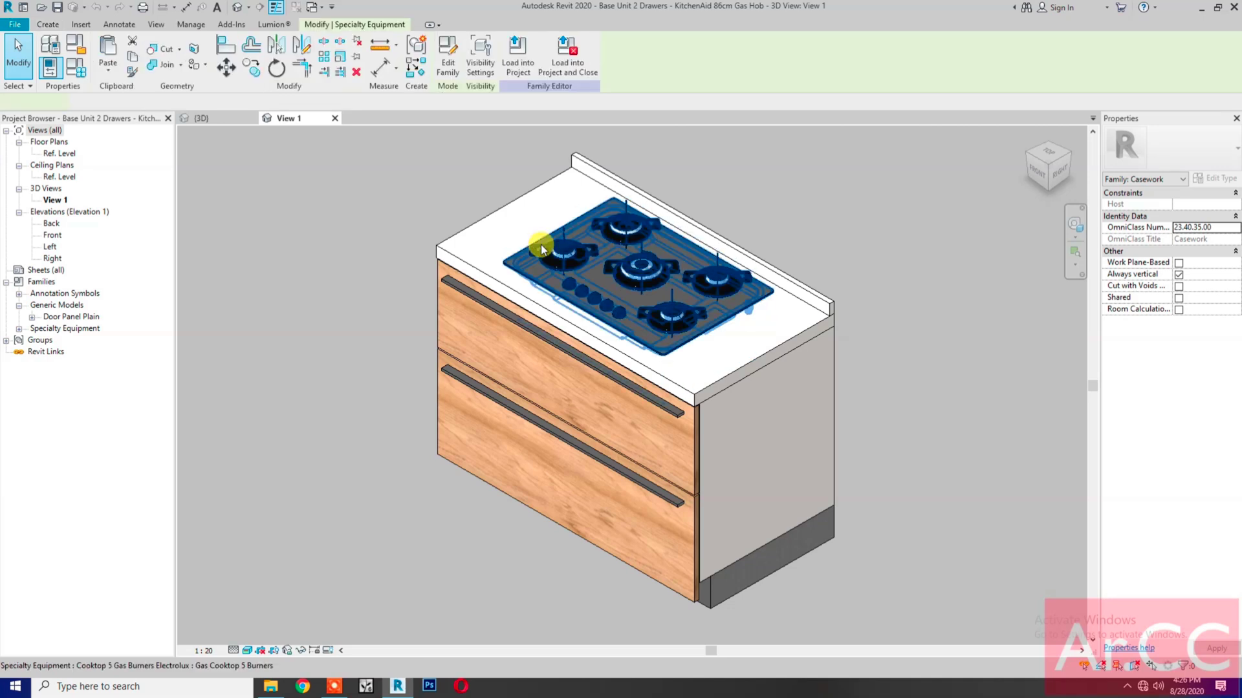
{"action": "key", "text": "Delete"}
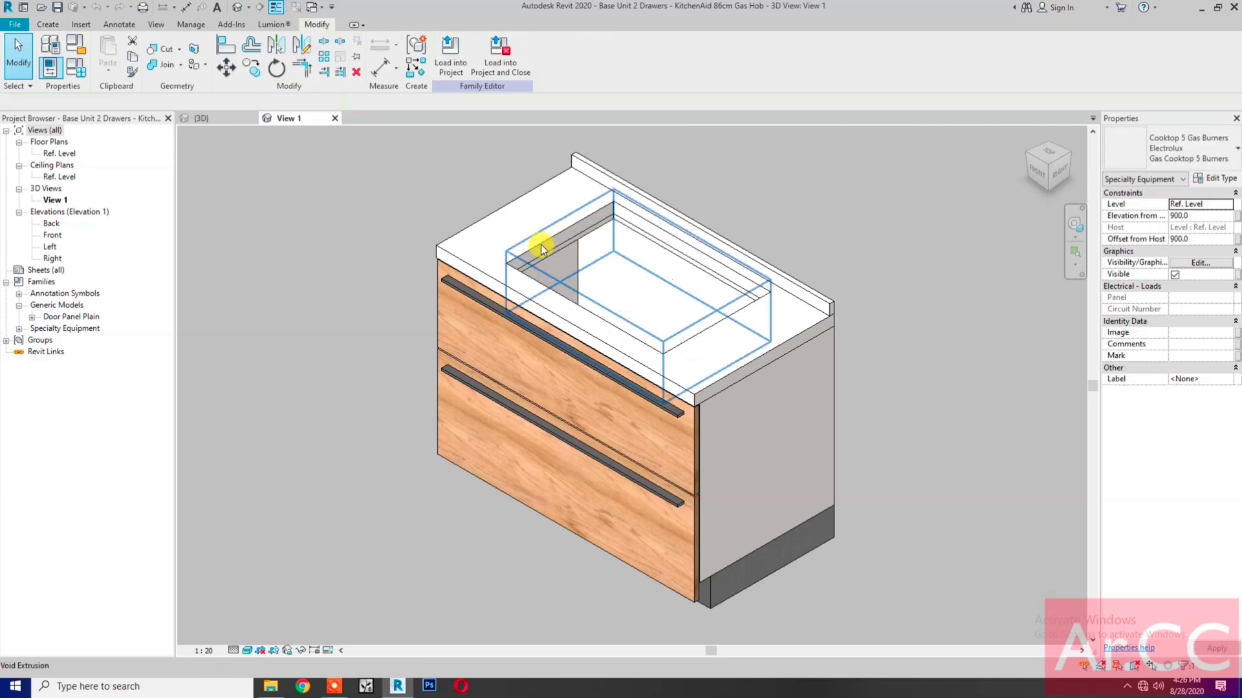
{"action": "double_click", "coordinate": [55, 154]}
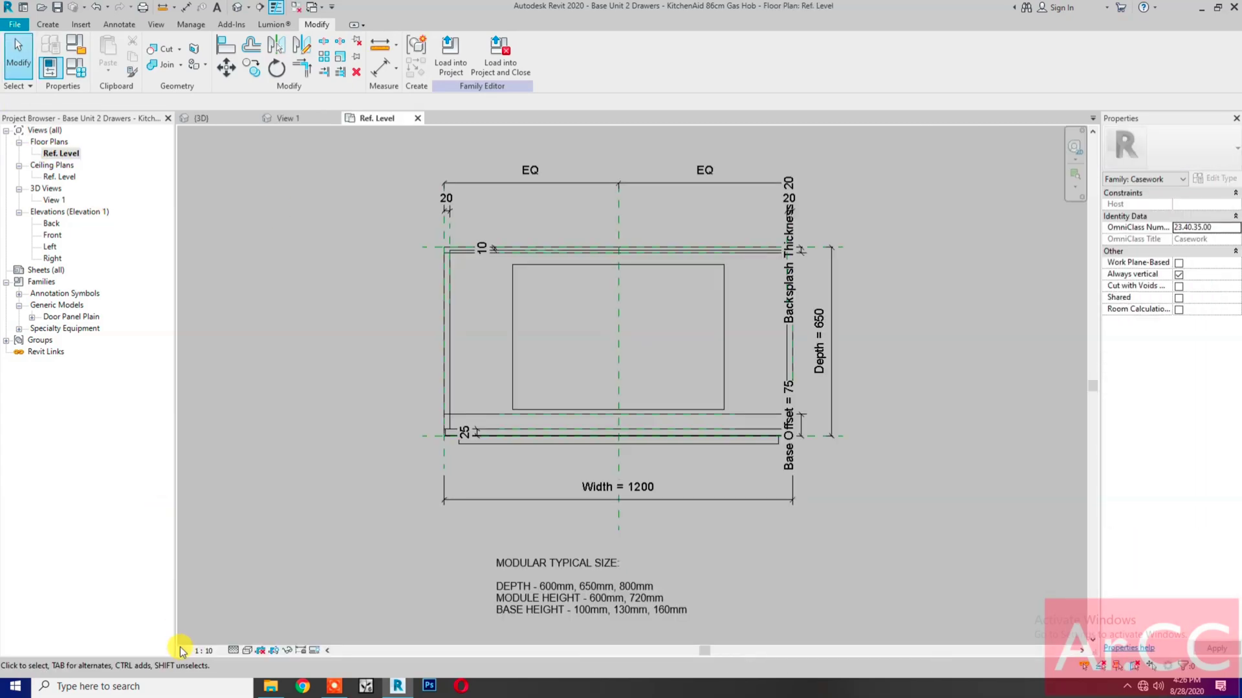
- Open the KitchenAid 86cm Gas Hob family from the Youtube Casework folder in File Explorer and make it a shared family
{"action": "left_click", "coordinate": [271, 690]}
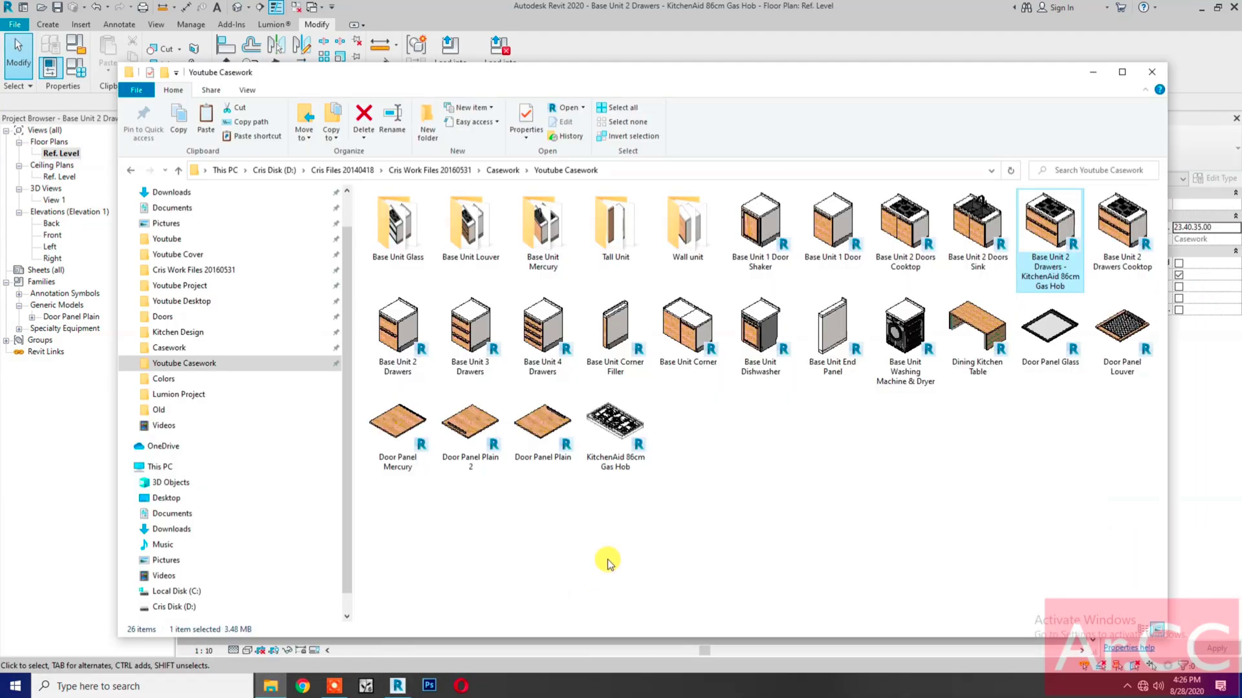
{"action": "left_click", "coordinate": [610, 535]}
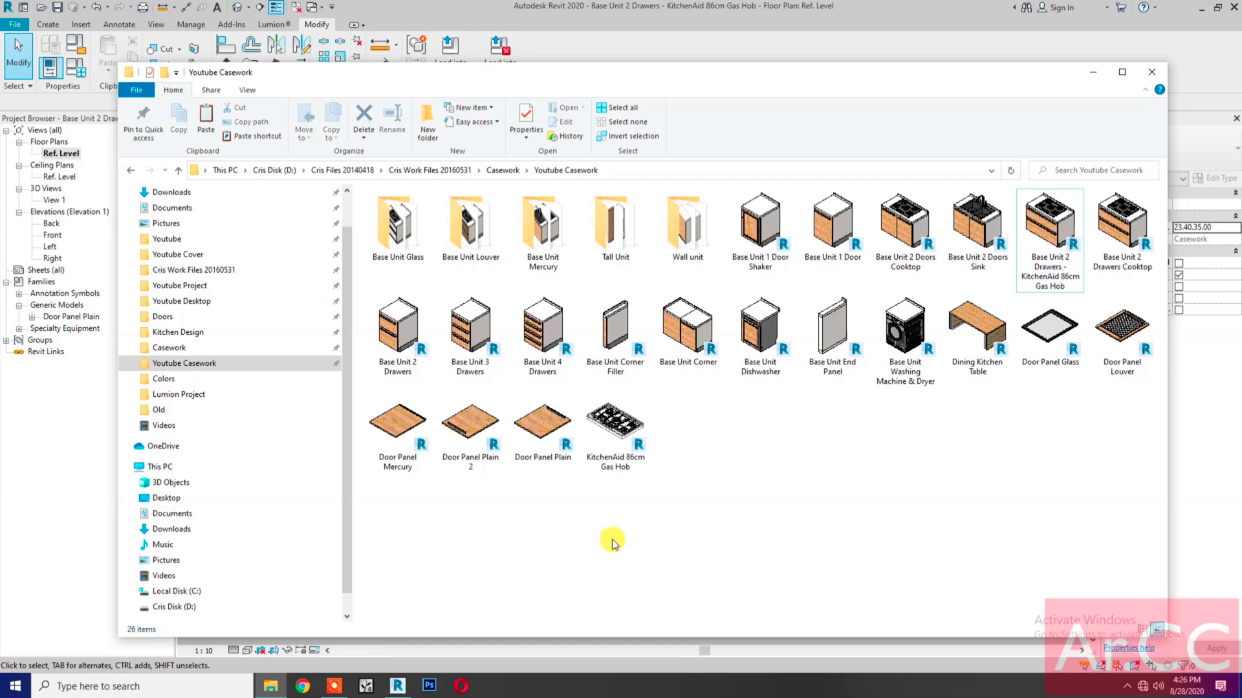
{"action": "double_click", "coordinate": [623, 414]}
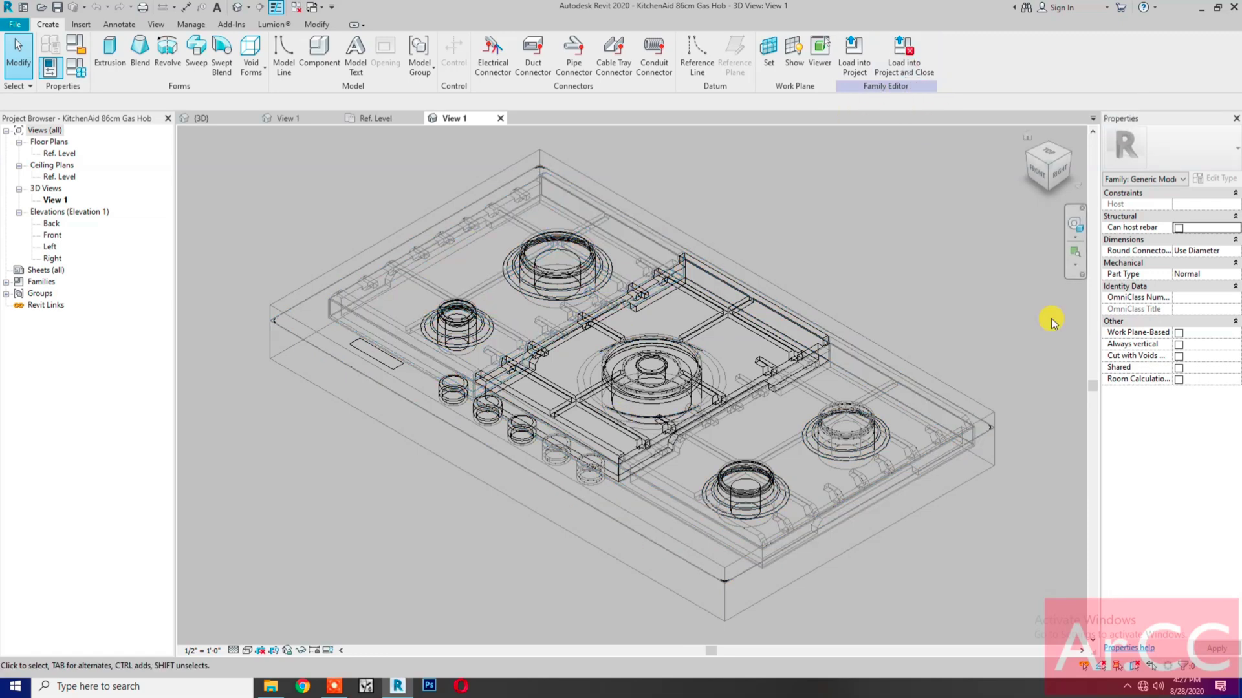
{"action": "left_click", "coordinate": [1178, 368]}
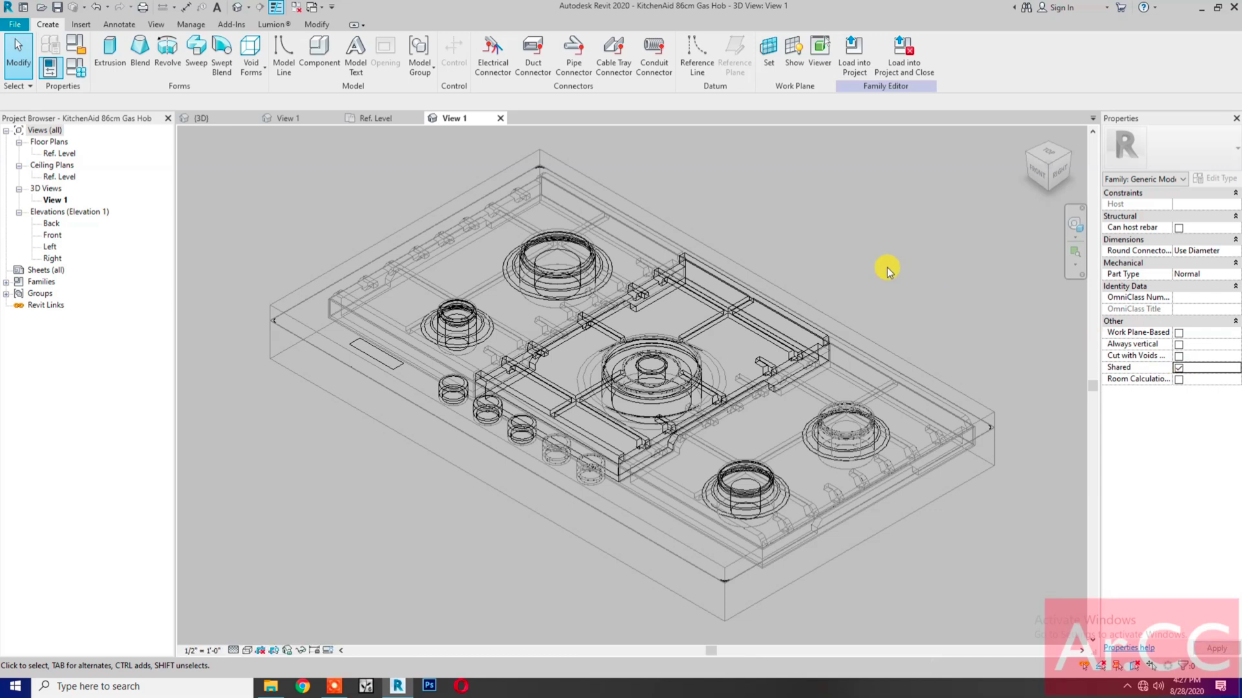
- Load the hob into the Base Unit 2 Drawers family, closing it without saving, and place it beside the cabinet's left side in plan
{"action": "left_click", "coordinate": [904, 52]}
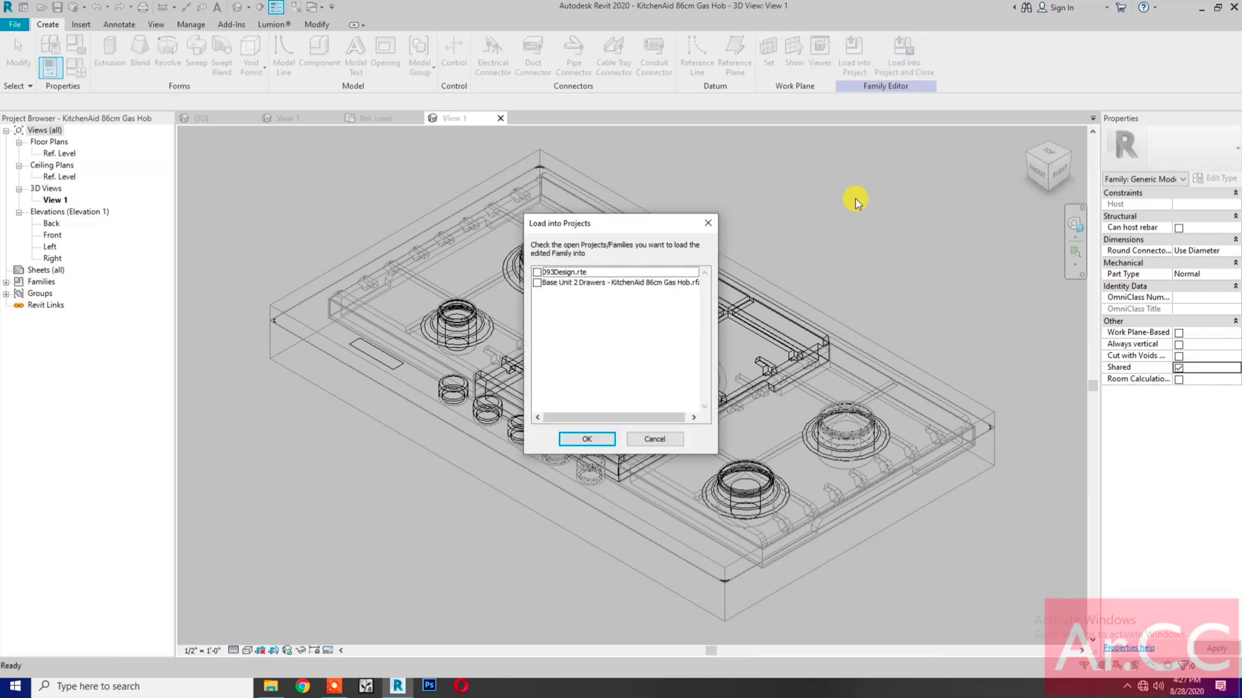
{"action": "left_click", "coordinate": [537, 284]}
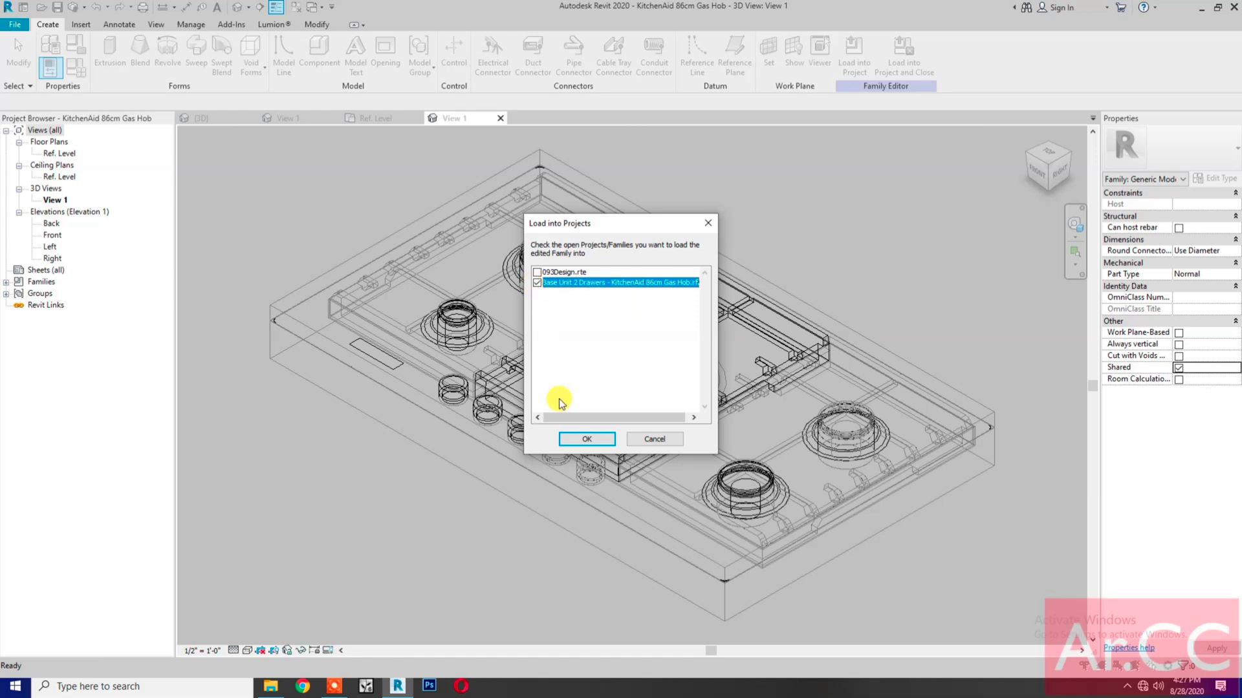
{"action": "left_click", "coordinate": [572, 440]}
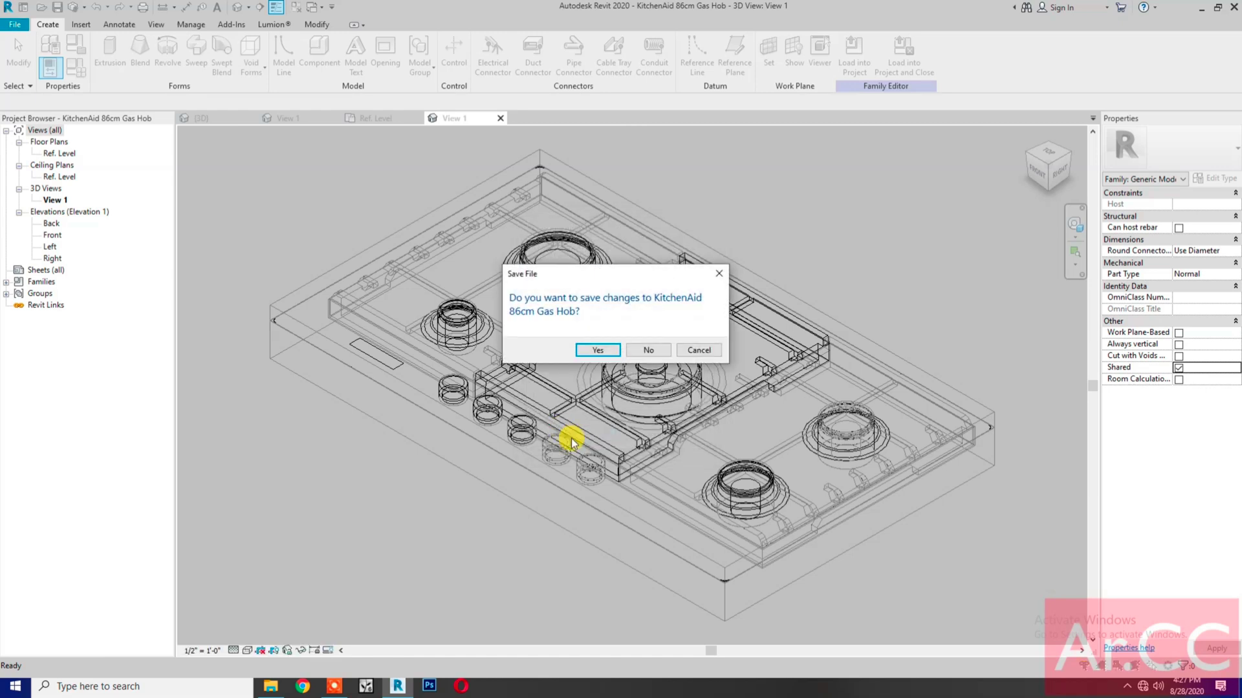
{"action": "left_click", "coordinate": [638, 352]}
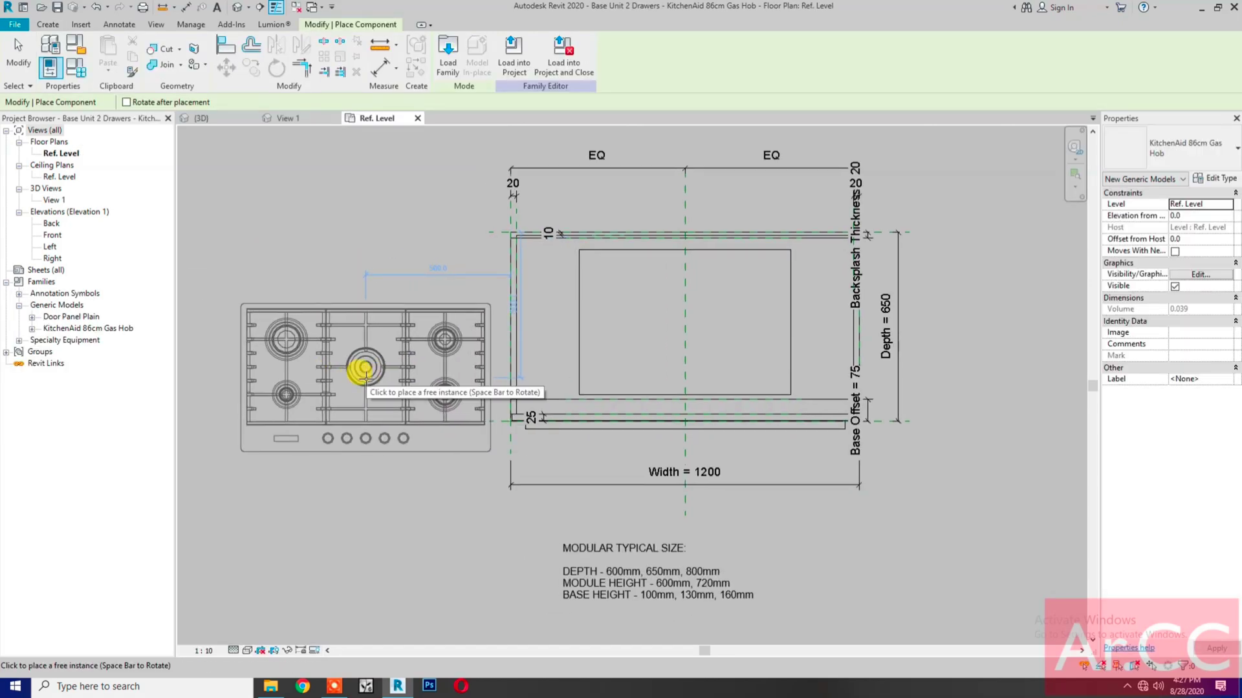
{"action": "left_click", "coordinate": [366, 379]}
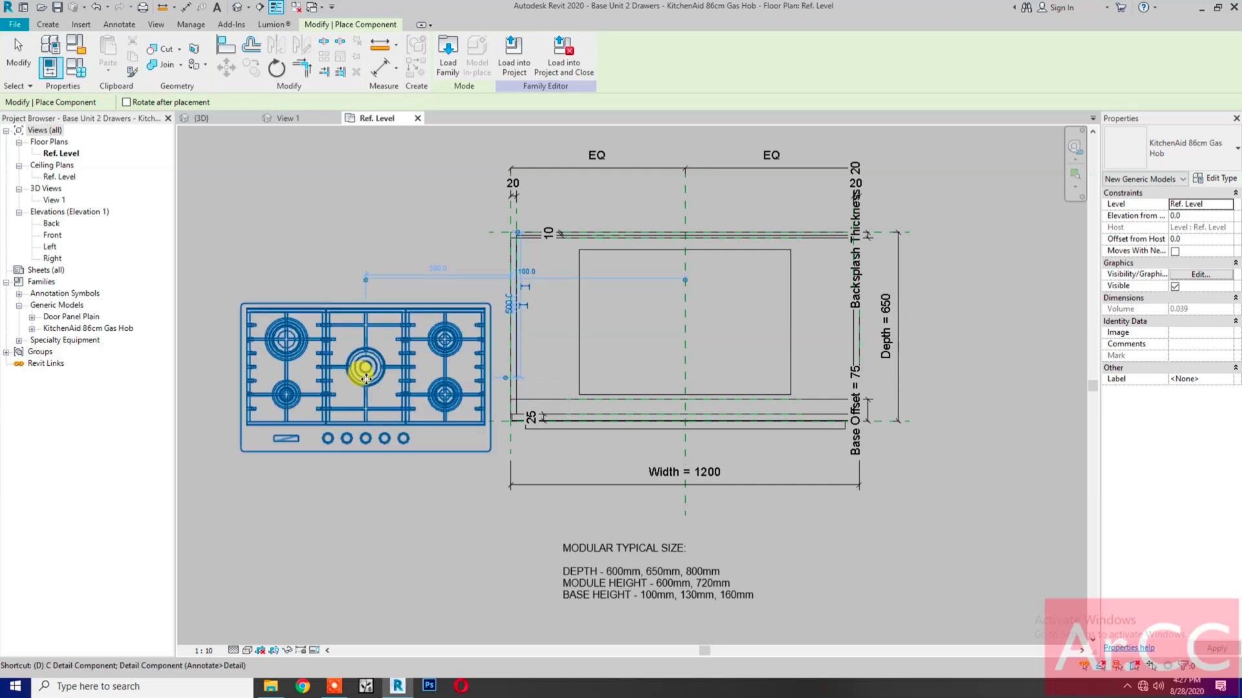
- Add an aligned dimension from the Back reference plane to the rear edge of the gas hob
{"action": "key", "text": "d"}
{"action": "key", "text": "i"}
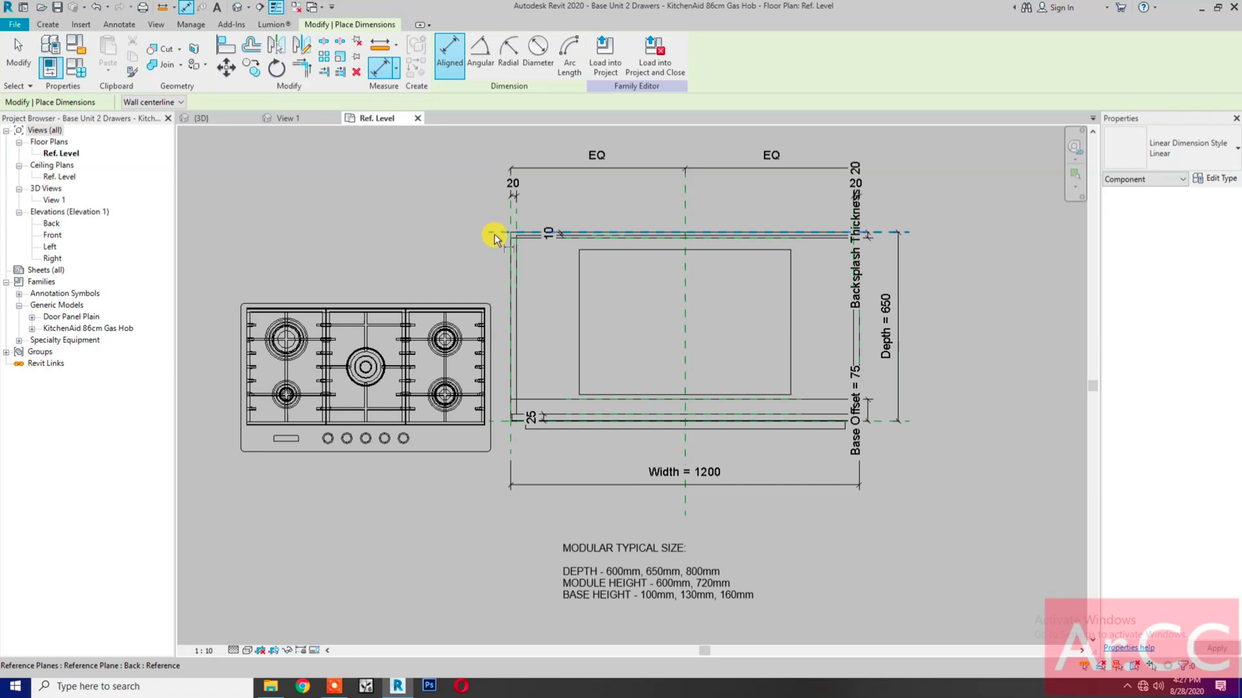
{"action": "left_click", "coordinate": [494, 234]}
{"action": "left_click", "coordinate": [435, 304]}
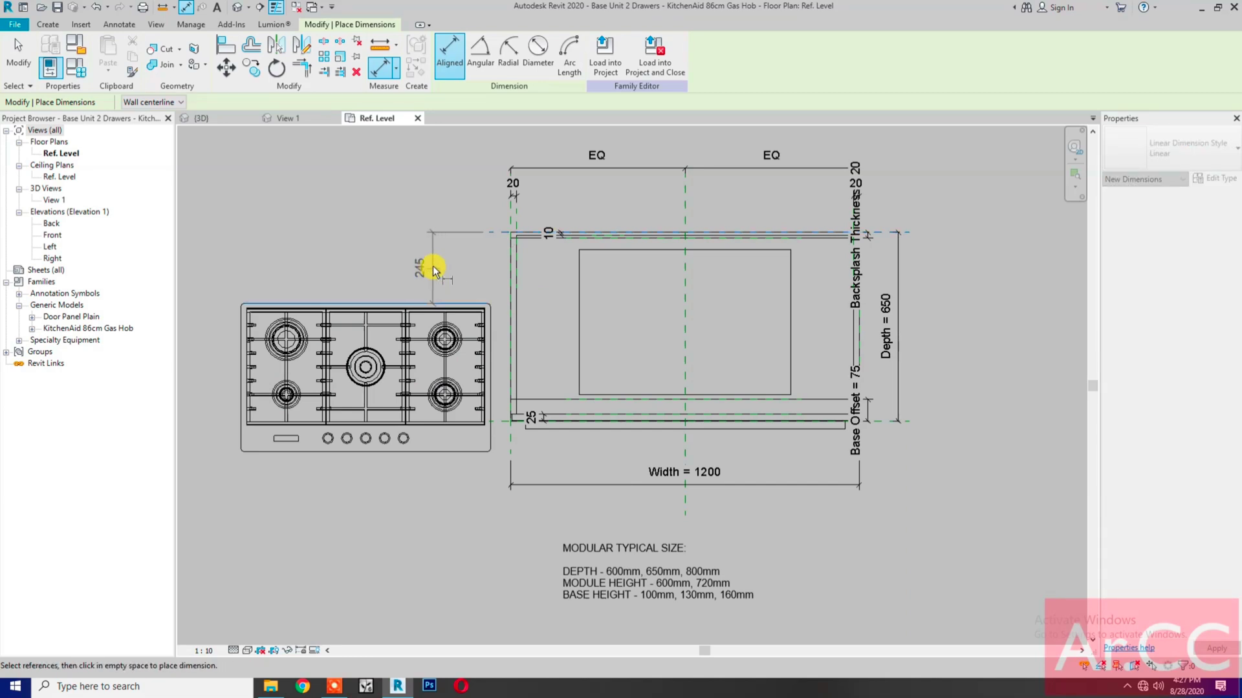
{"action": "left_click", "coordinate": [442, 268]}
{"action": "key", "text": "Escape"}
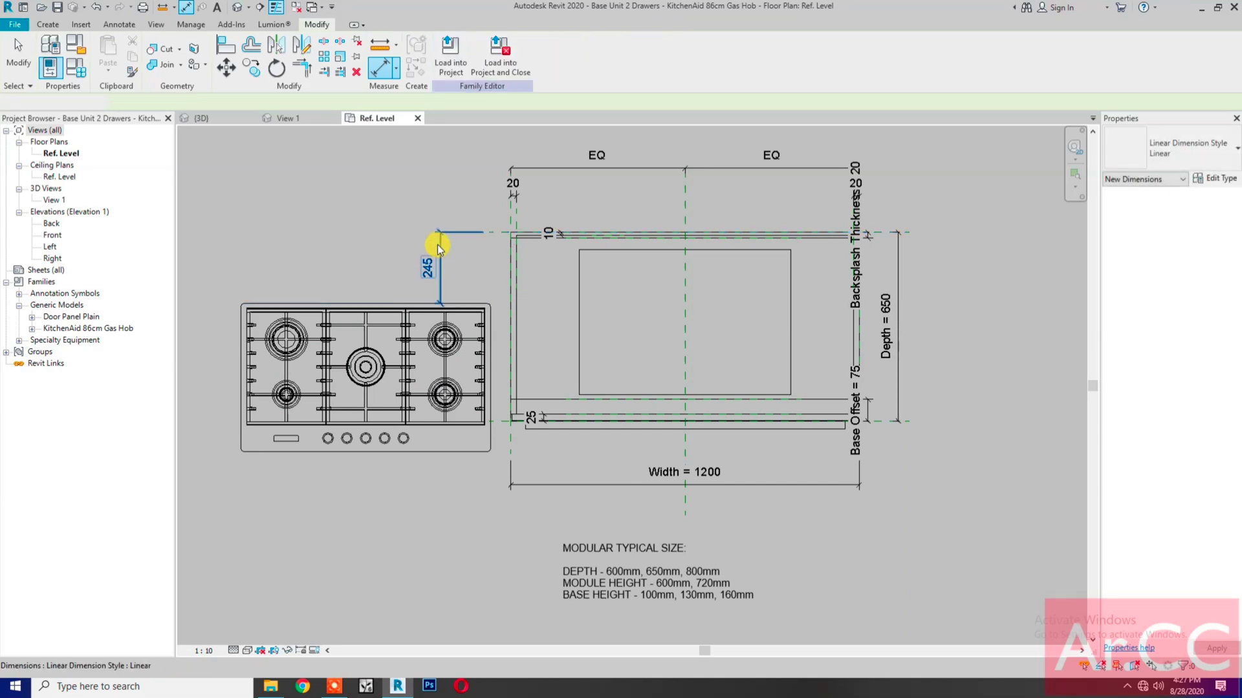
- Label the hob's rear dimension with the Cooktop Offset = 50 parameter
{"action": "left_click", "coordinate": [440, 249]}
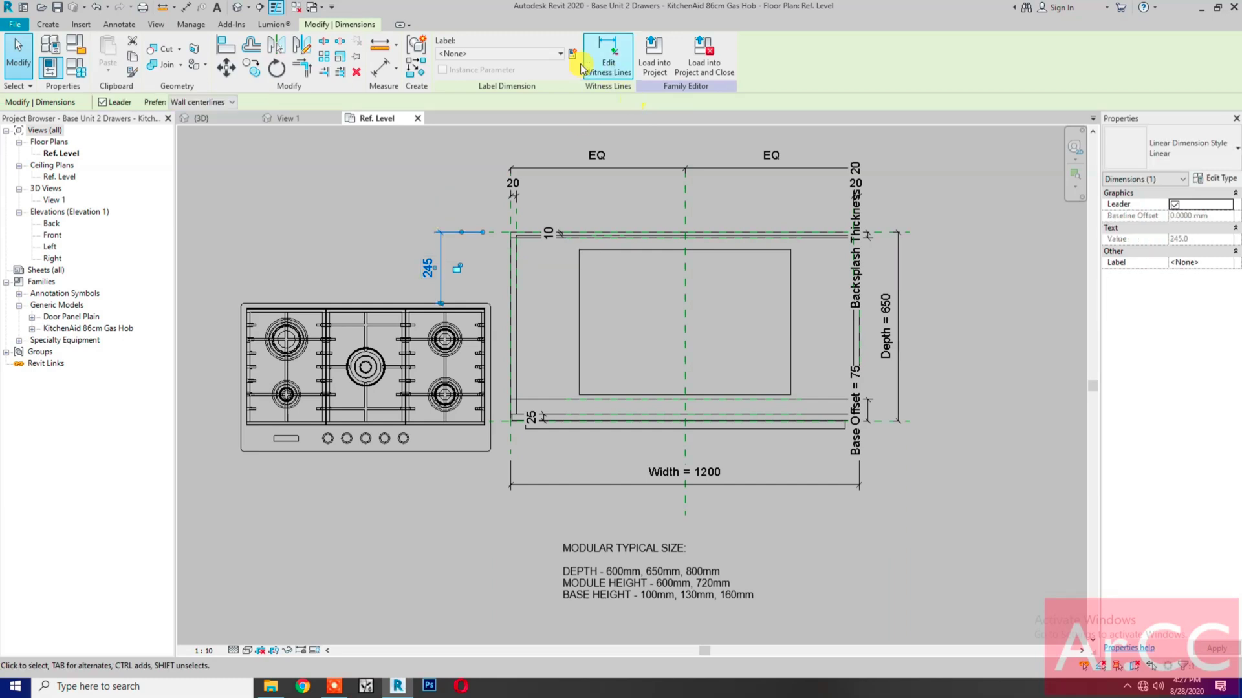
{"action": "left_click", "coordinate": [520, 55]}
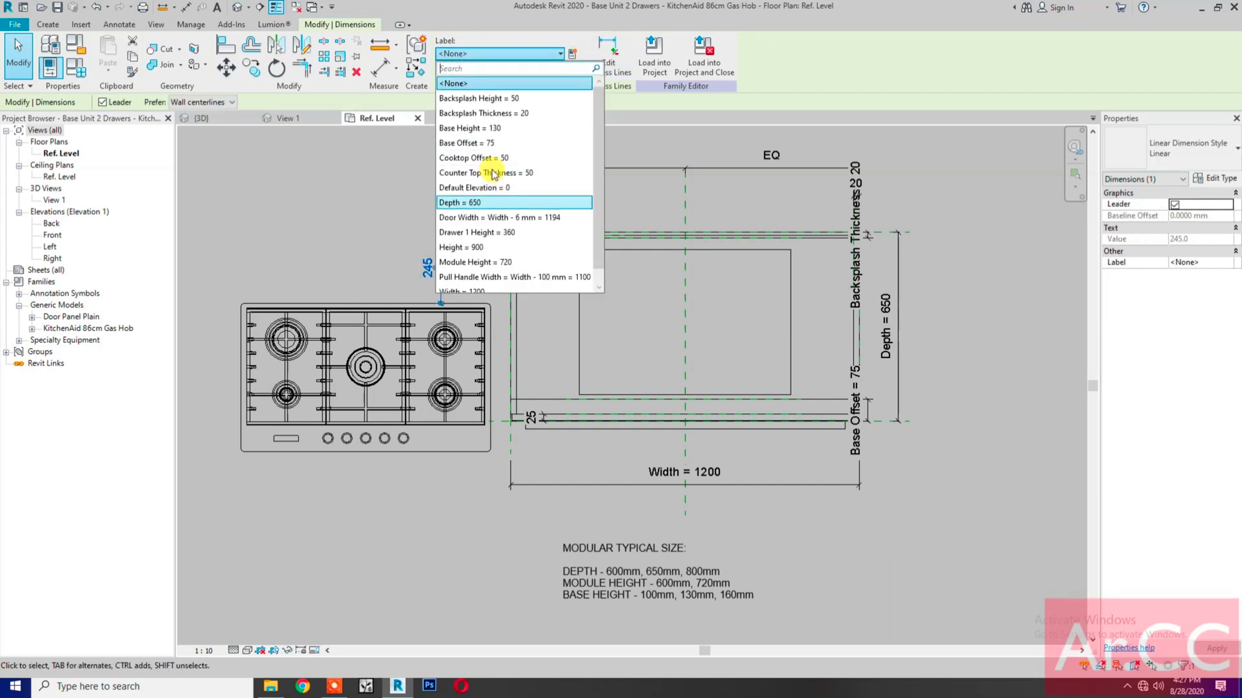
{"action": "left_click", "coordinate": [493, 159]}
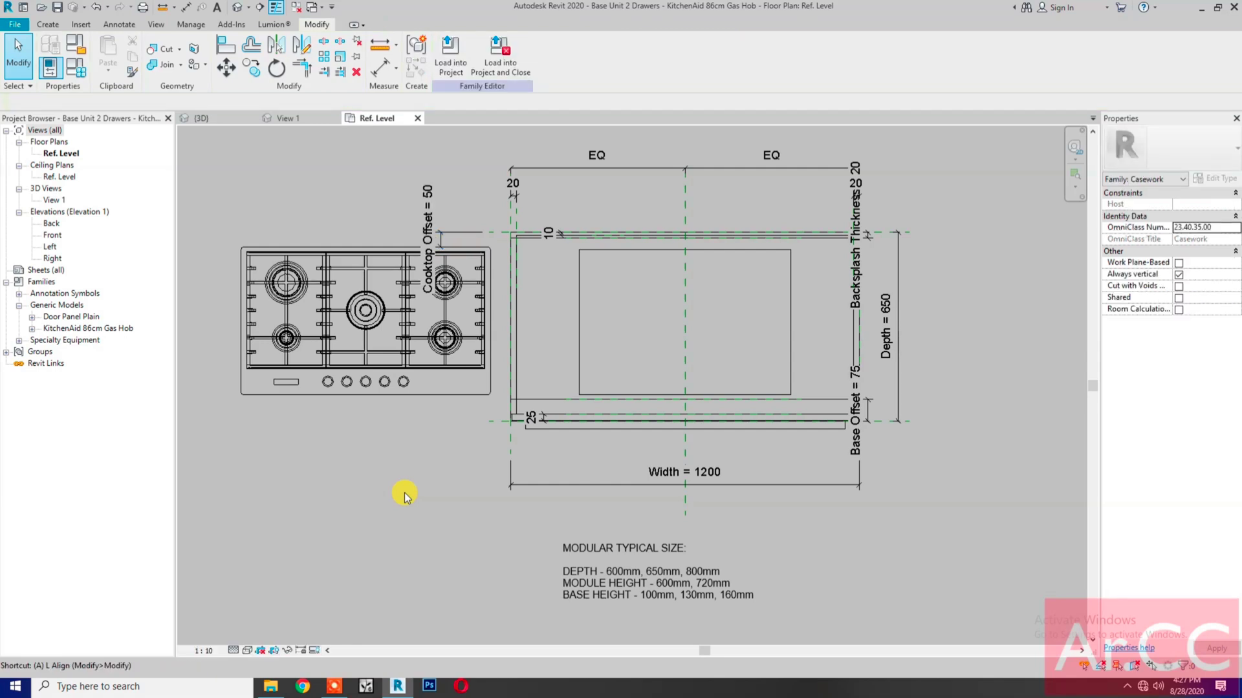
- Align the gas hob's centre line with the cabinet's vertical centre reference plane in plan
{"action": "key", "text": "a"}
{"action": "key", "text": "l"}
{"action": "left_click", "coordinate": [685, 207]}
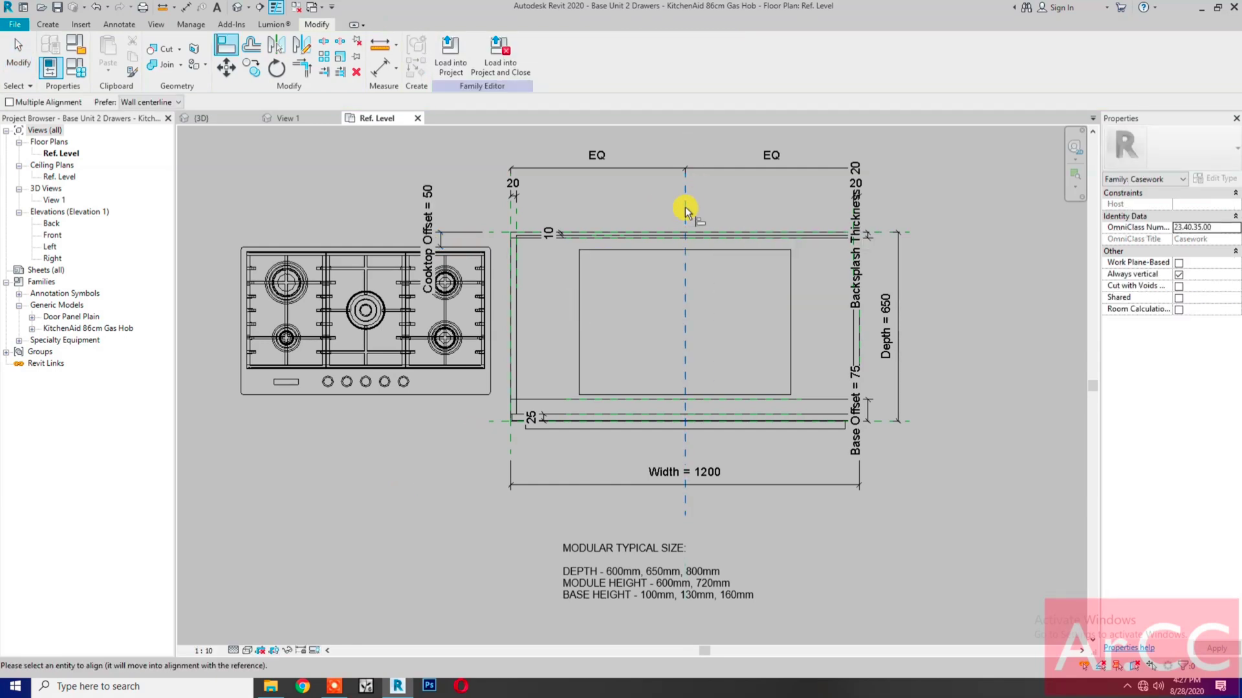
{"action": "left_click", "coordinate": [364, 274]}
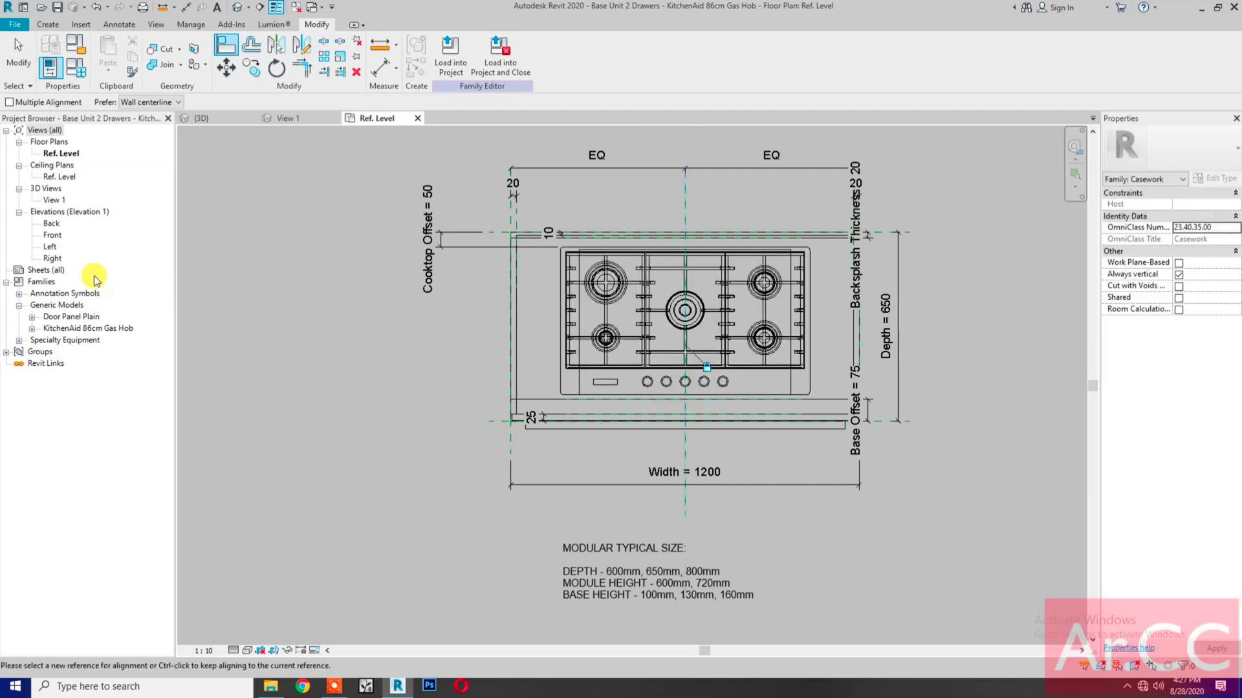
- Open the Front elevation and move the gas hob slightly below the Ref. Level line
{"action": "left_click", "coordinate": [53, 235]}
{"action": "double_click", "coordinate": [57, 236]}
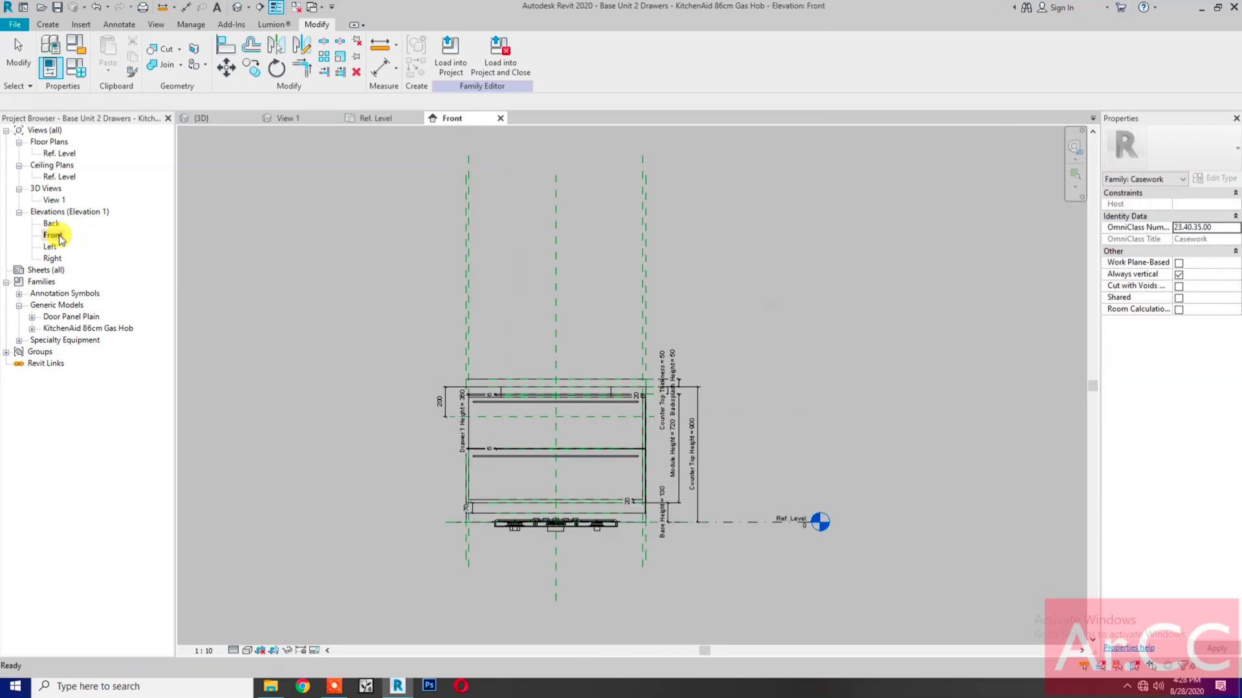
{"action": "scroll", "coordinate": [569, 560], "scroll_direction": "up", "scroll_amount": 2}
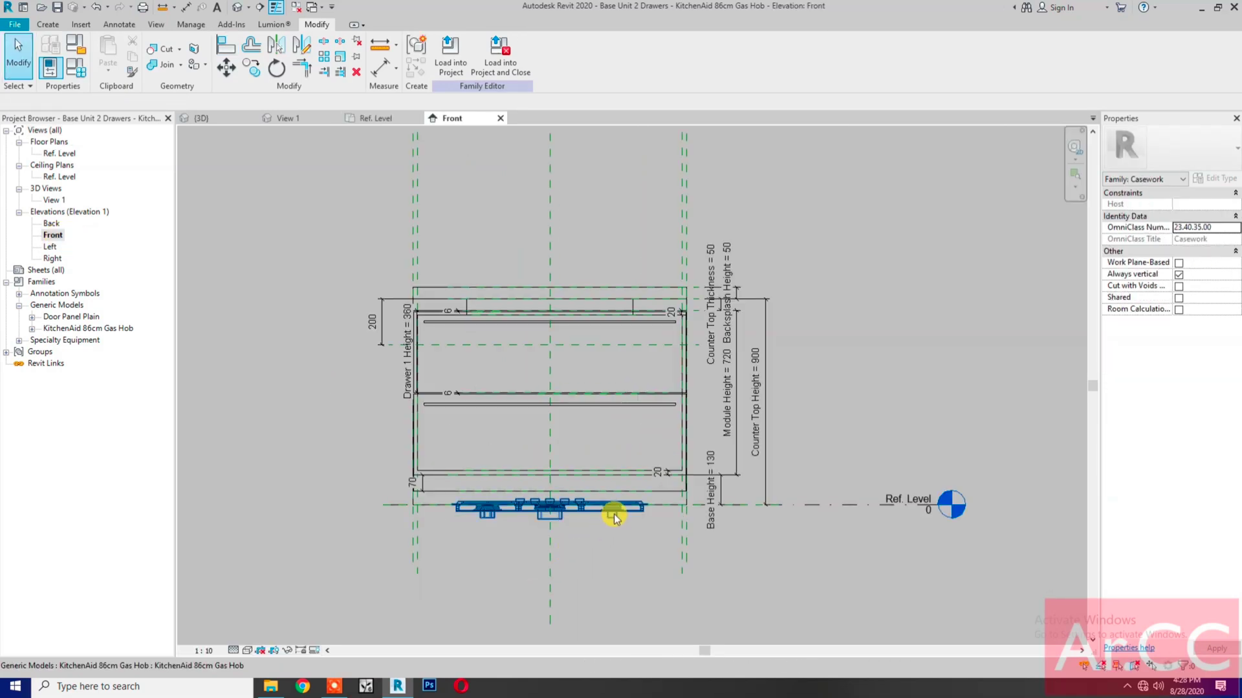
{"action": "left_click", "coordinate": [613, 516]}
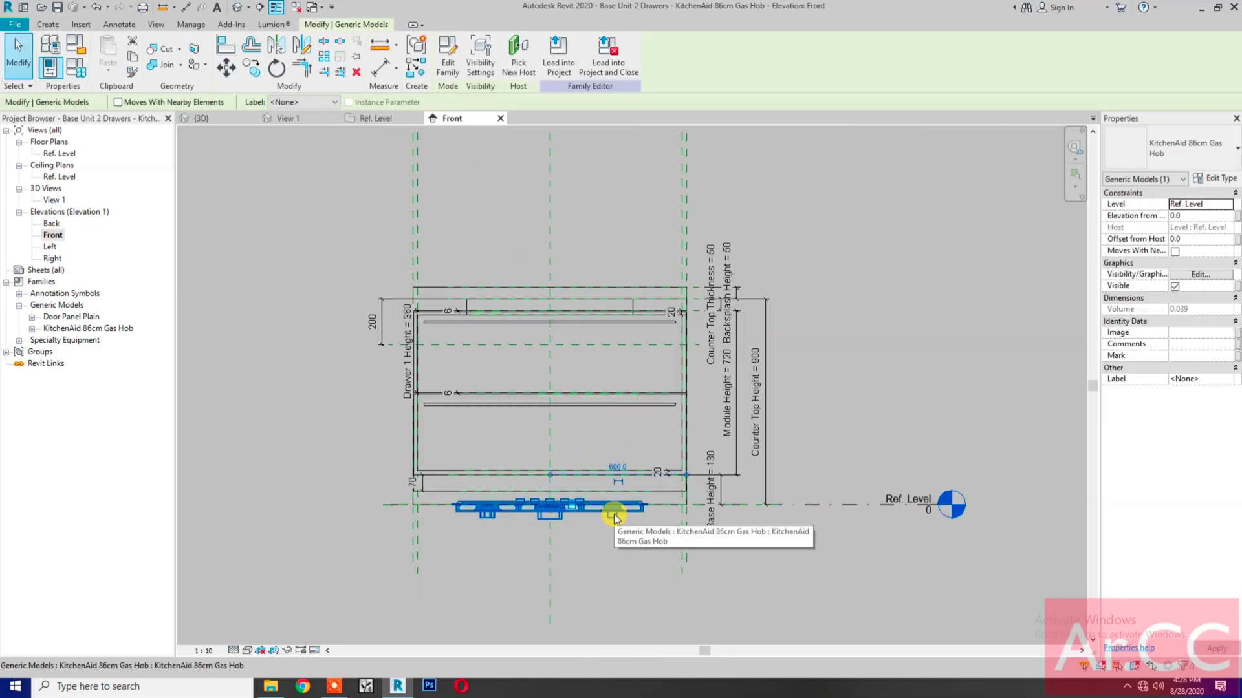
{"action": "left_click_drag", "start_coordinate": [613, 516], "coordinate": [643, 574]}
{"action": "left_click", "coordinate": [644, 575]}
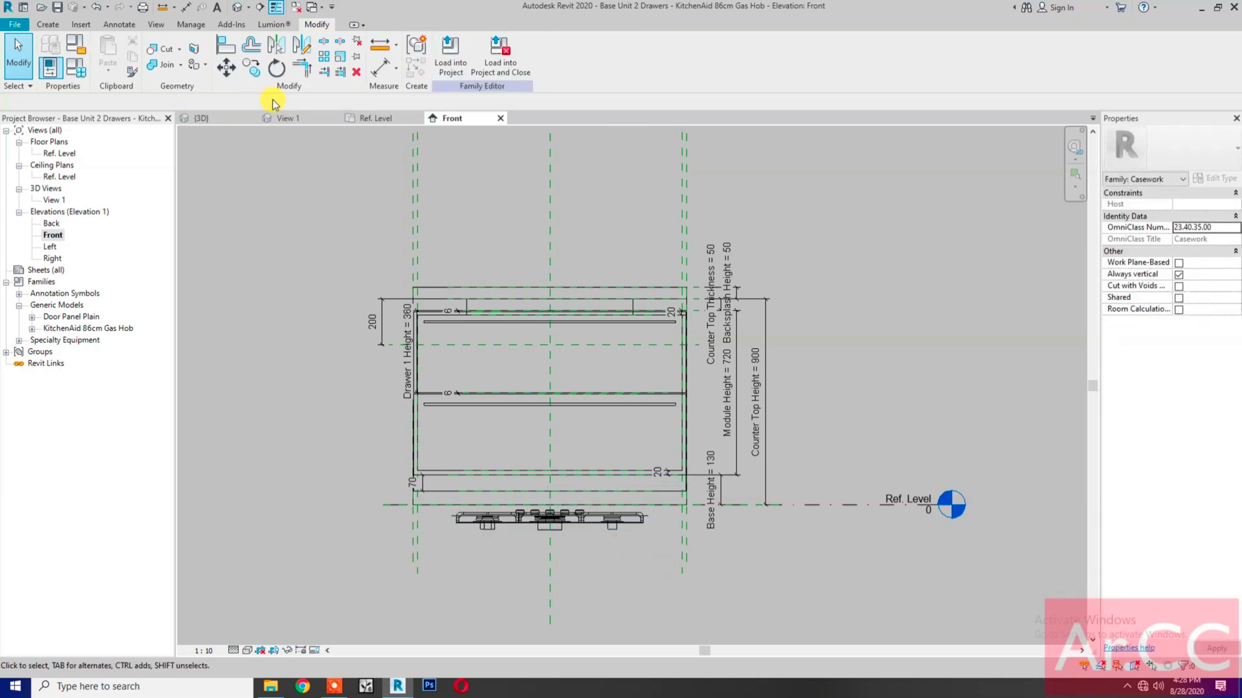
- Align the gas hob's horizontal reference with the reference plane at the top of the countertop
{"action": "left_click", "coordinate": [224, 47]}
{"action": "scroll", "coordinate": [713, 309], "scroll_direction": "up", "scroll_amount": 3}
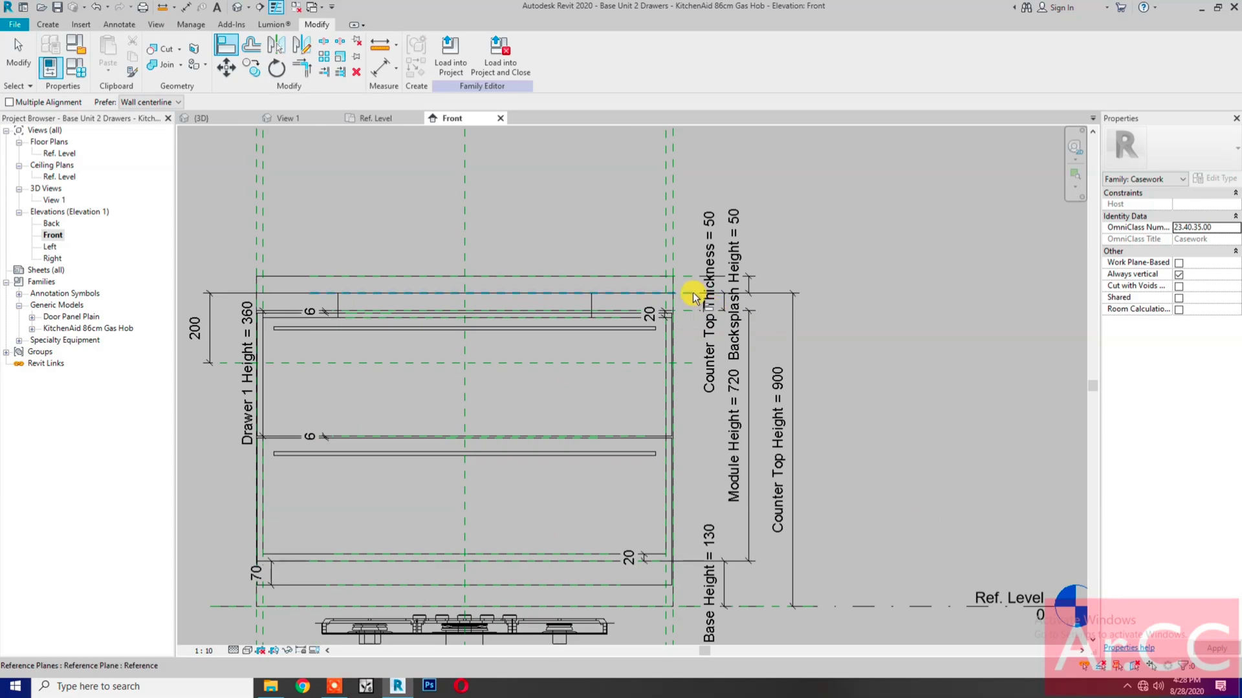
{"action": "left_click", "coordinate": [691, 293]}
{"action": "middle_click_drag", "start_coordinate": [609, 557], "coordinate": [625, 425]}
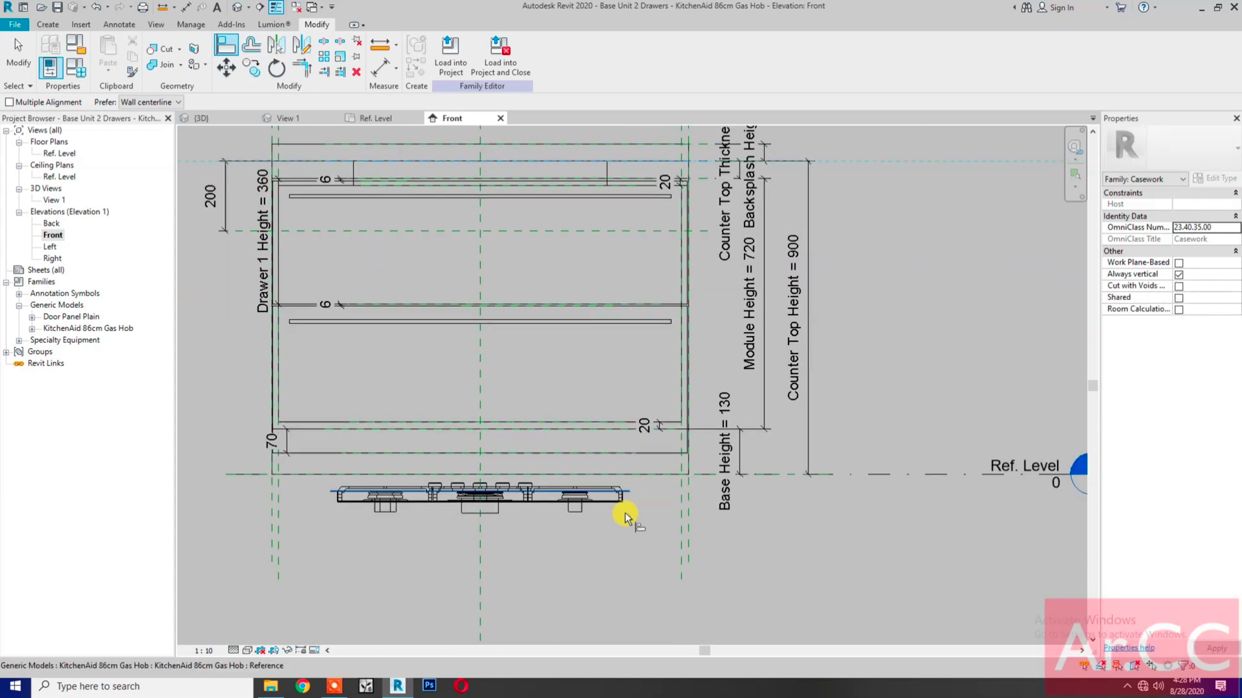
{"action": "scroll", "coordinate": [630, 512], "scroll_direction": "up", "scroll_amount": 6}
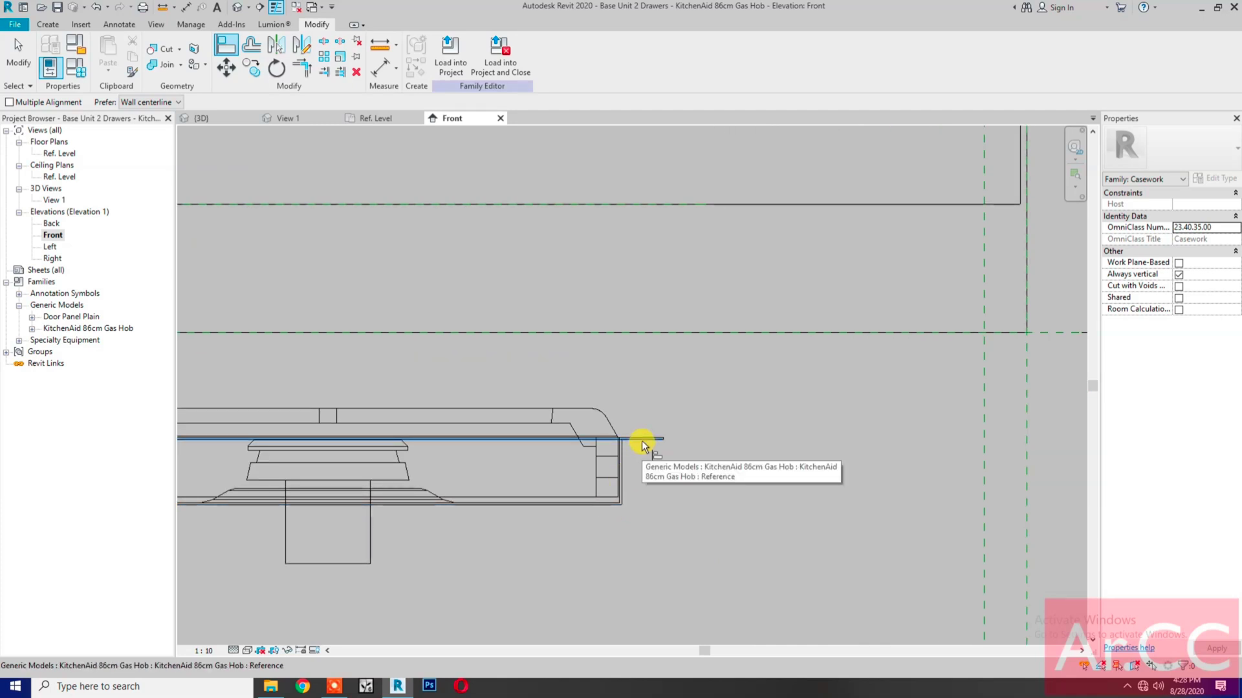
{"action": "left_click", "coordinate": [642, 445]}
{"action": "scroll", "coordinate": [643, 449], "scroll_direction": "down", "scroll_amount": 5}
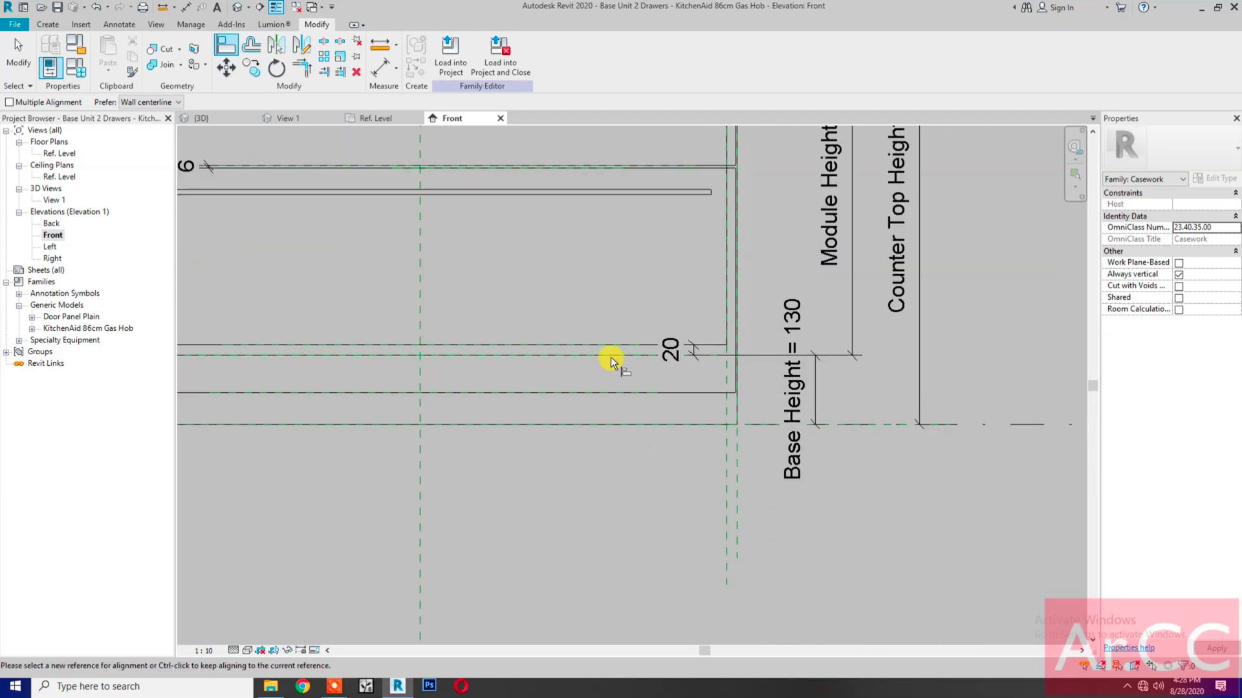
{"action": "scroll", "coordinate": [595, 324], "scroll_direction": "down", "scroll_amount": 5}
{"action": "scroll", "coordinate": [615, 313], "scroll_direction": "up", "scroll_amount": 6}
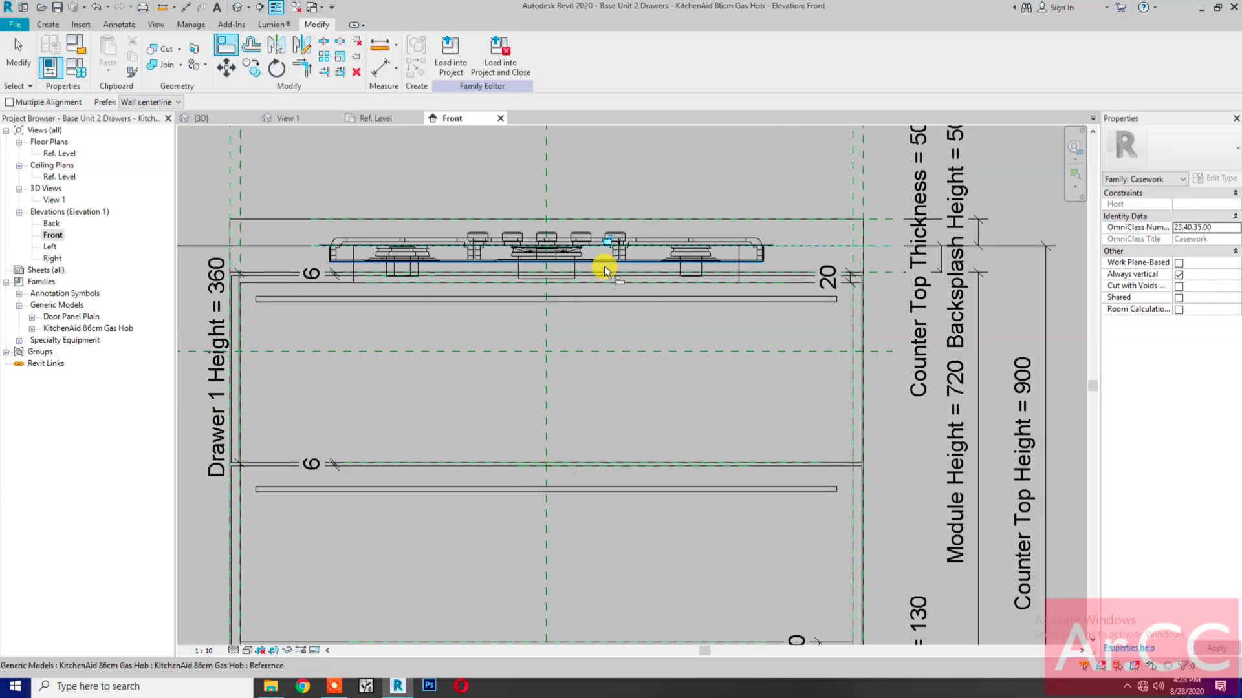
{"action": "scroll", "coordinate": [604, 270], "scroll_direction": "up", "scroll_amount": 2}
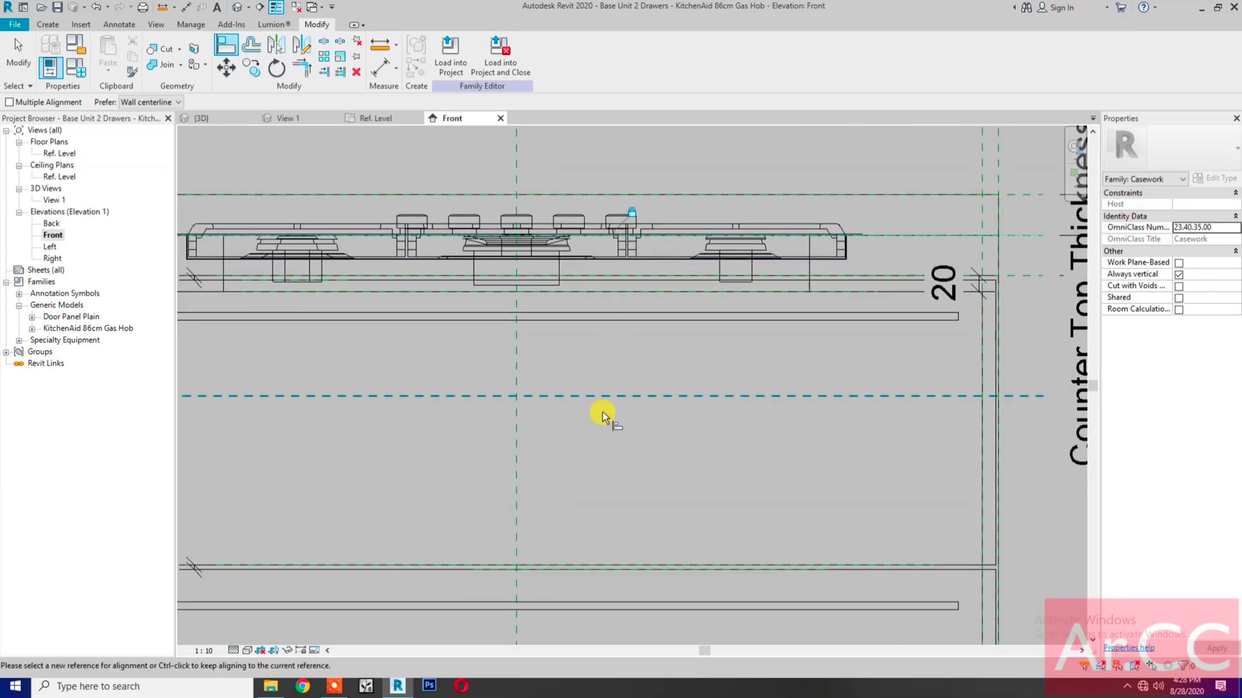
{"action": "scroll", "coordinate": [679, 416], "scroll_direction": "down", "scroll_amount": 5}
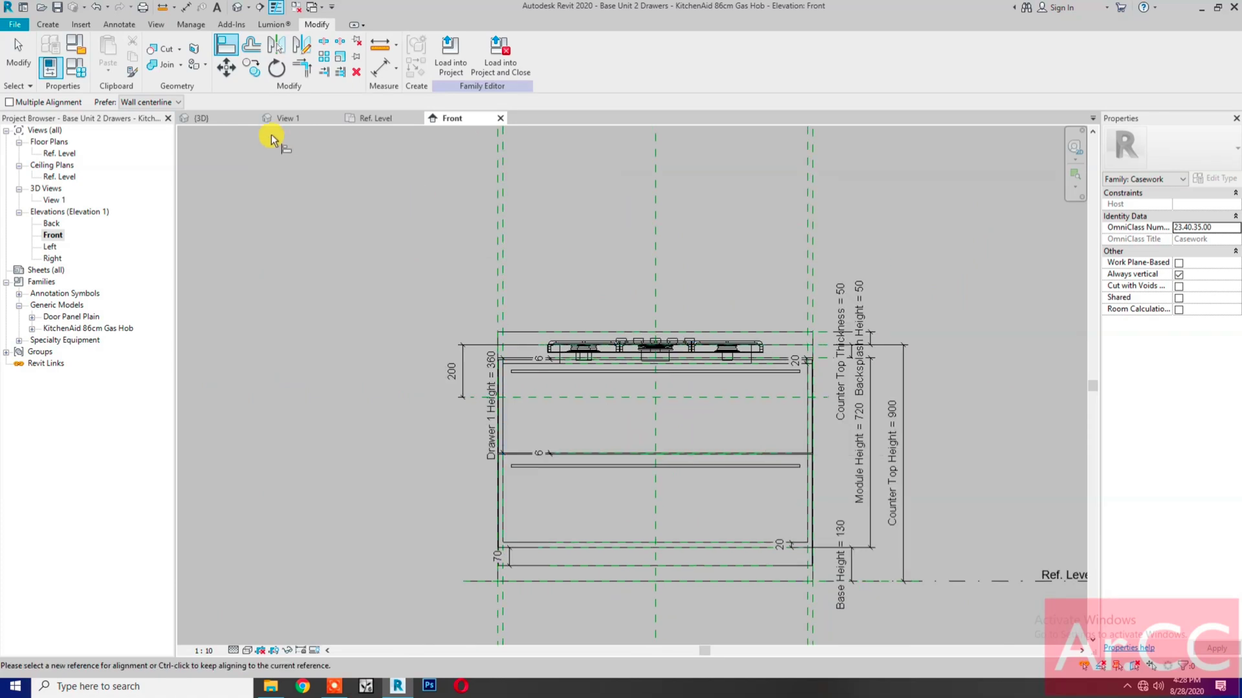
- In the Ref. Level plan, edit the hob's void extrusion sketch and move its front line inward to make the cutout 490 mm deep
{"action": "left_click", "coordinate": [303, 120]}
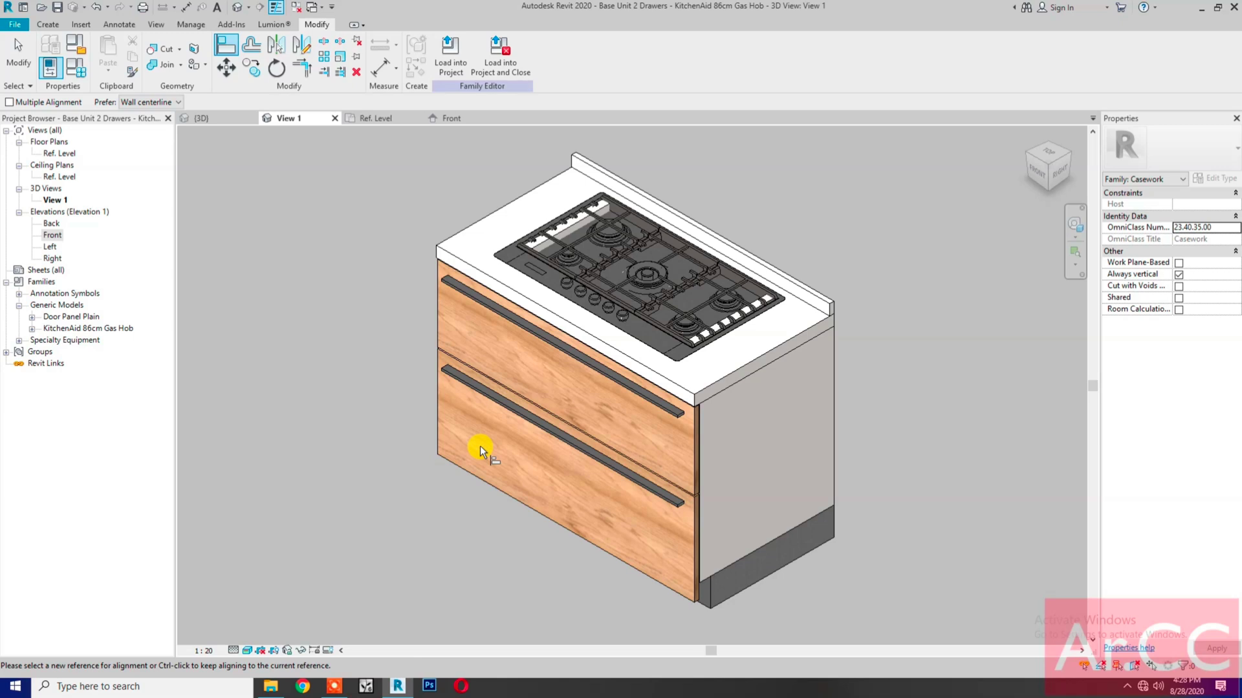
{"action": "left_click", "coordinate": [383, 120]}
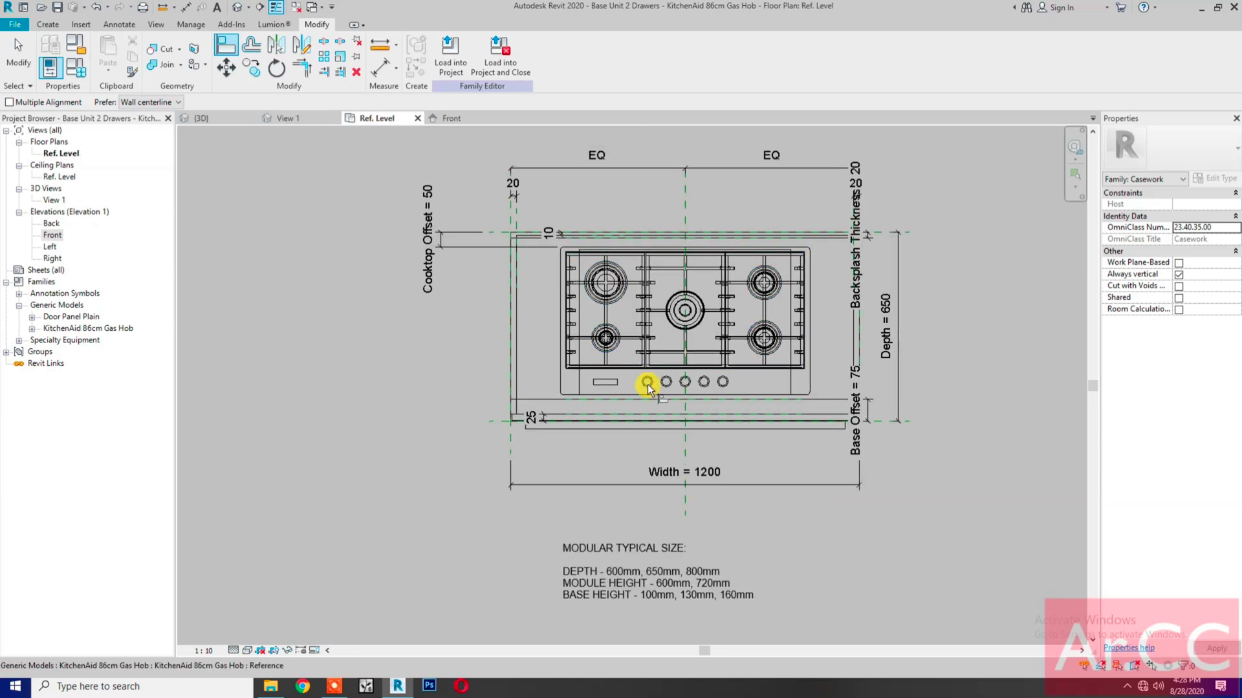
{"action": "scroll", "coordinate": [644, 386], "scroll_direction": "up", "scroll_amount": 2}
{"action": "key", "text": "Escape"}
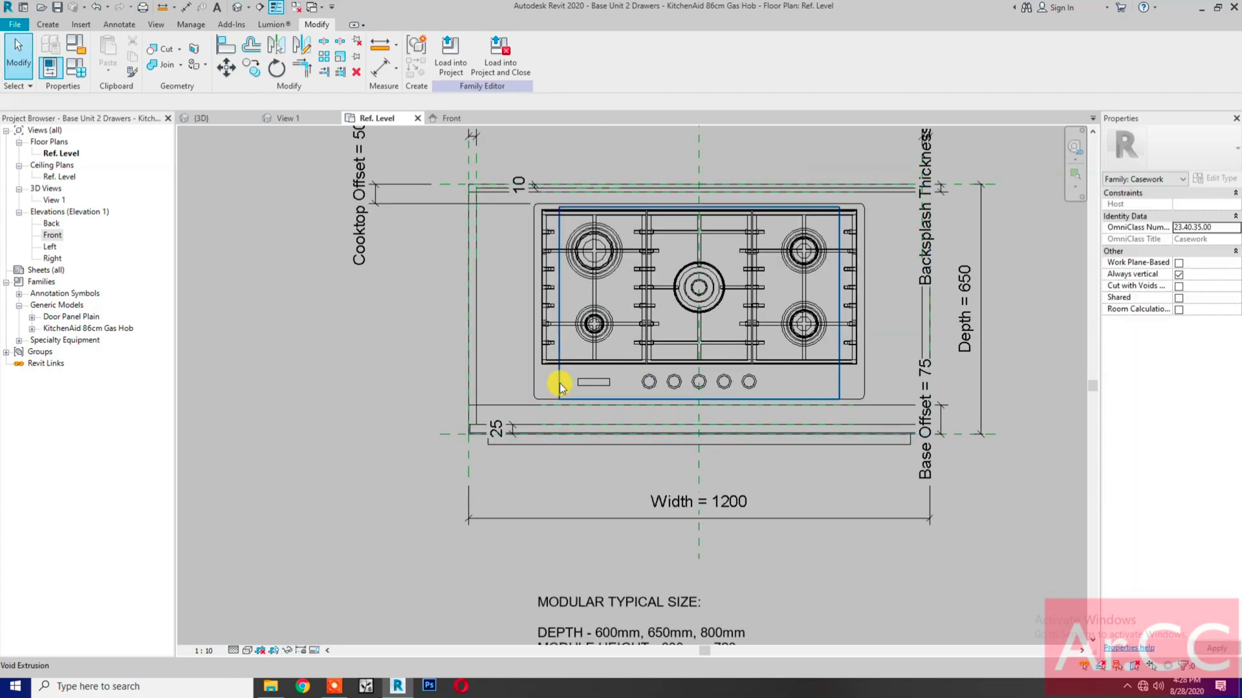
{"action": "left_click", "coordinate": [560, 387]}
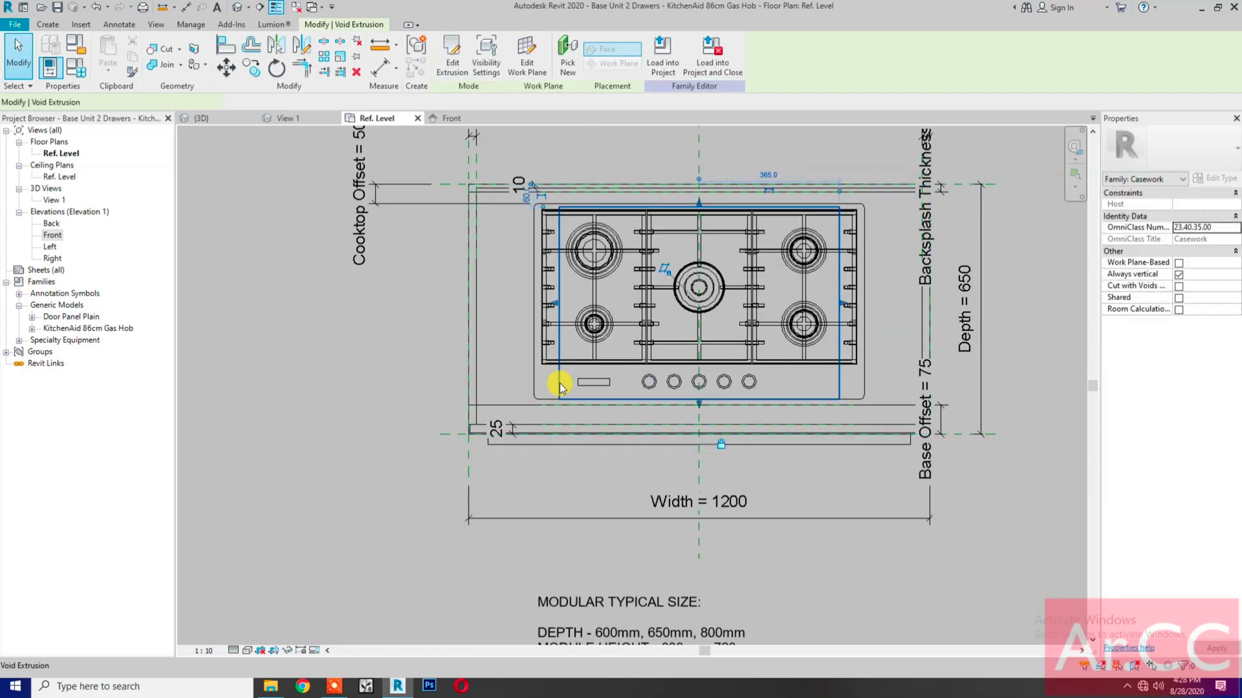
{"action": "left_click", "coordinate": [452, 60]}
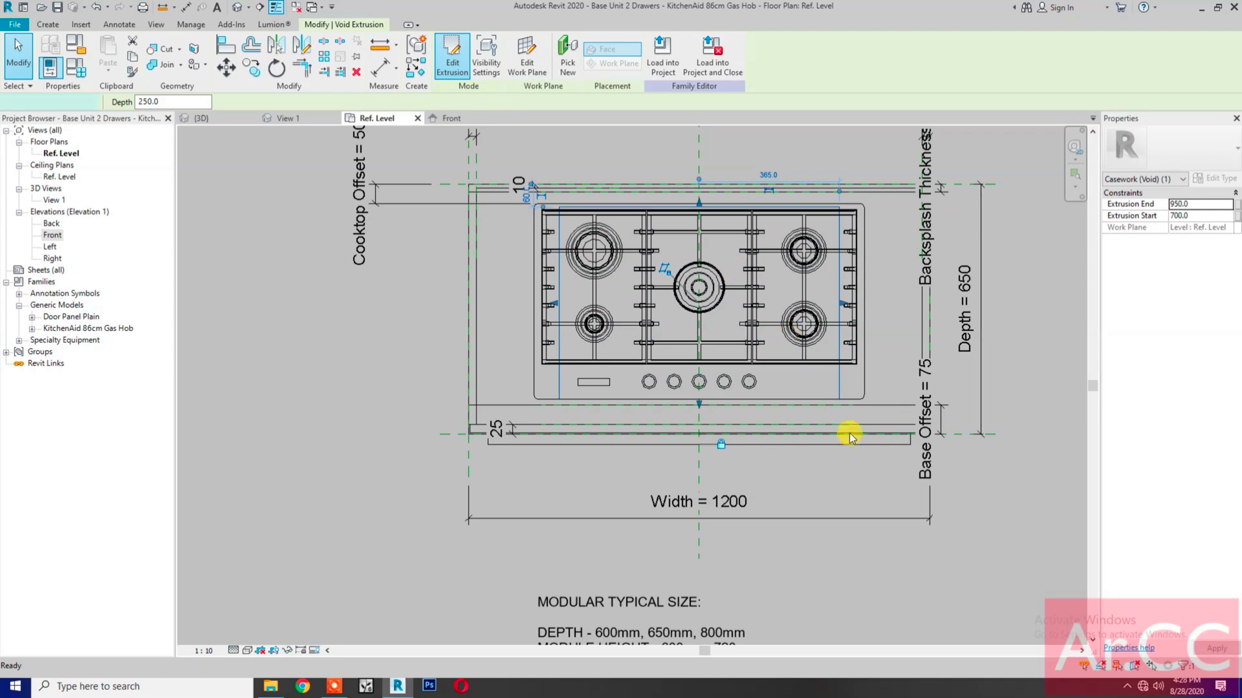
{"action": "scroll", "coordinate": [846, 440], "scroll_direction": "up", "scroll_amount": 3}
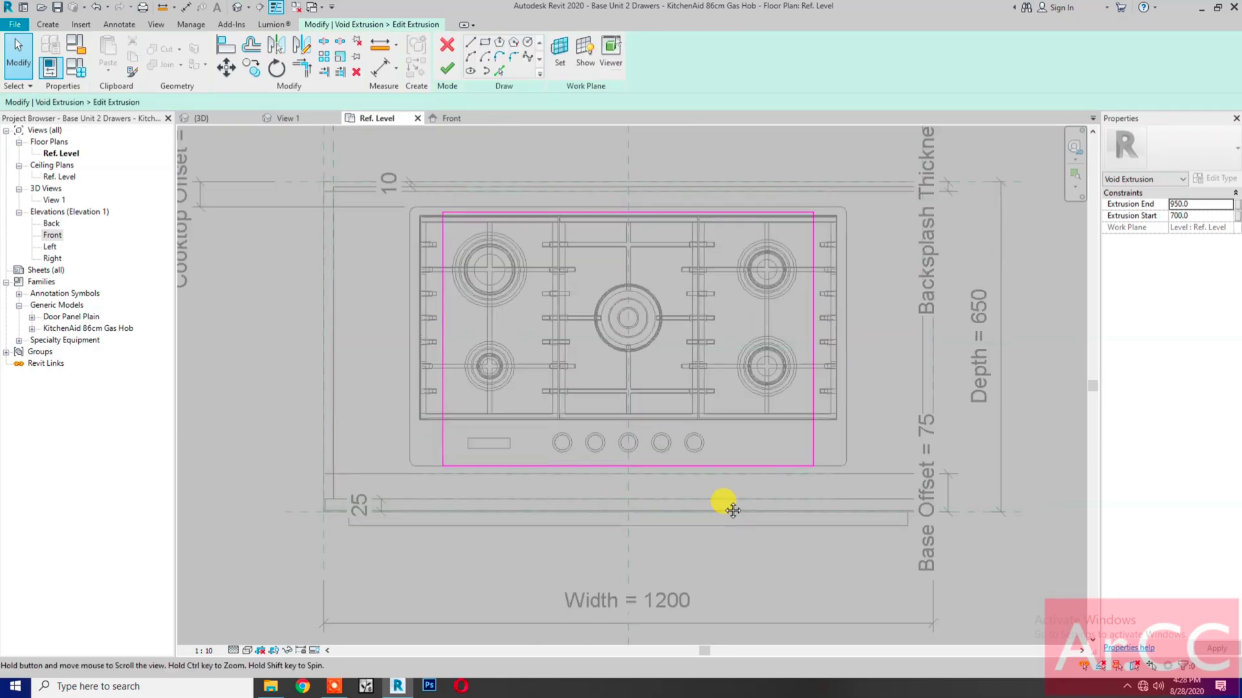
{"action": "left_click", "coordinate": [723, 465]}
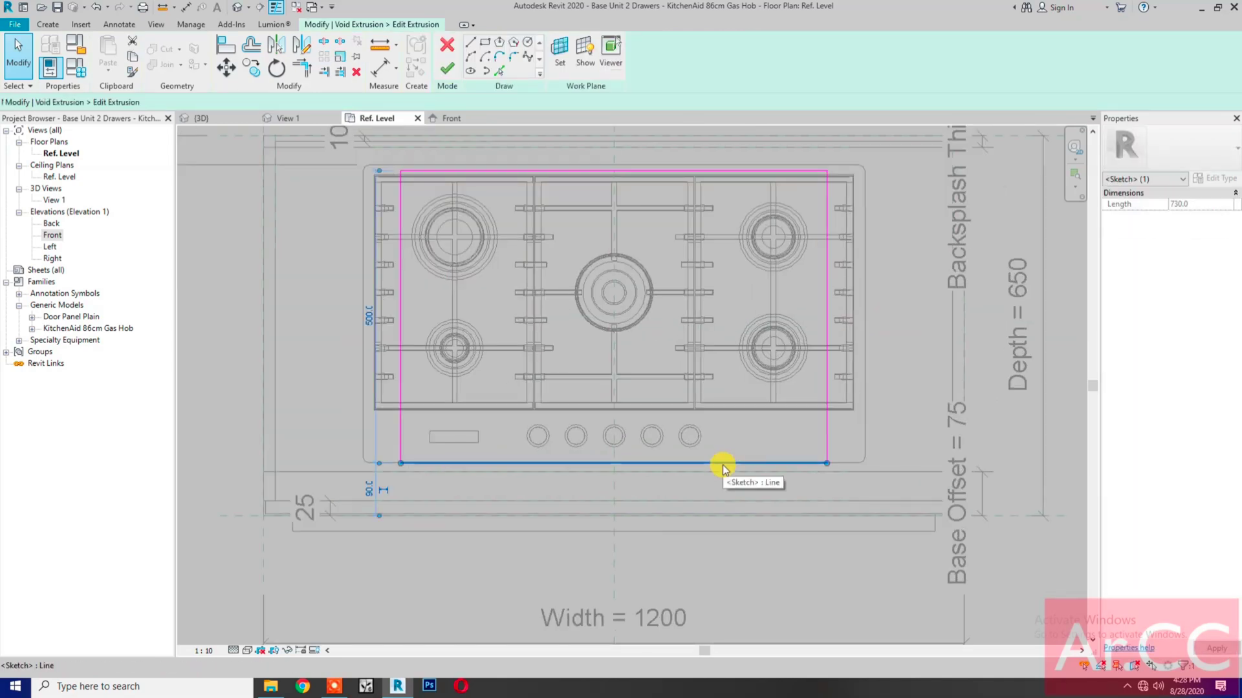
{"action": "key", "text": "Up"}
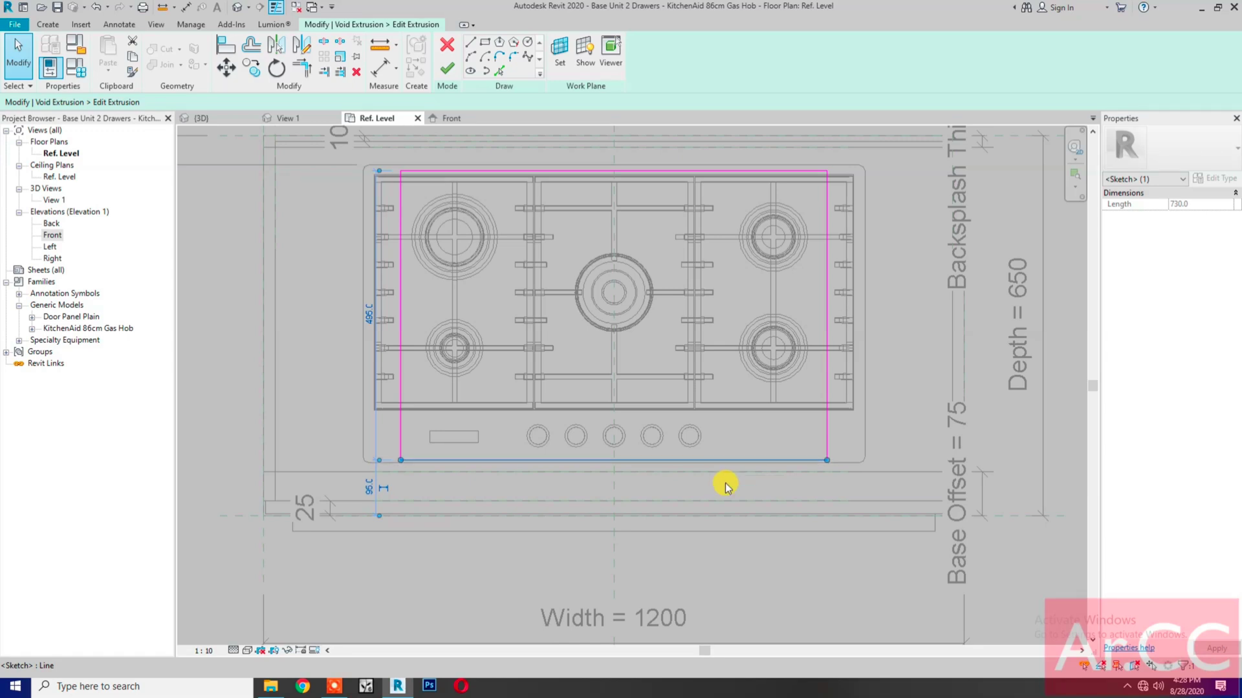
{"action": "key", "text": "Up"}
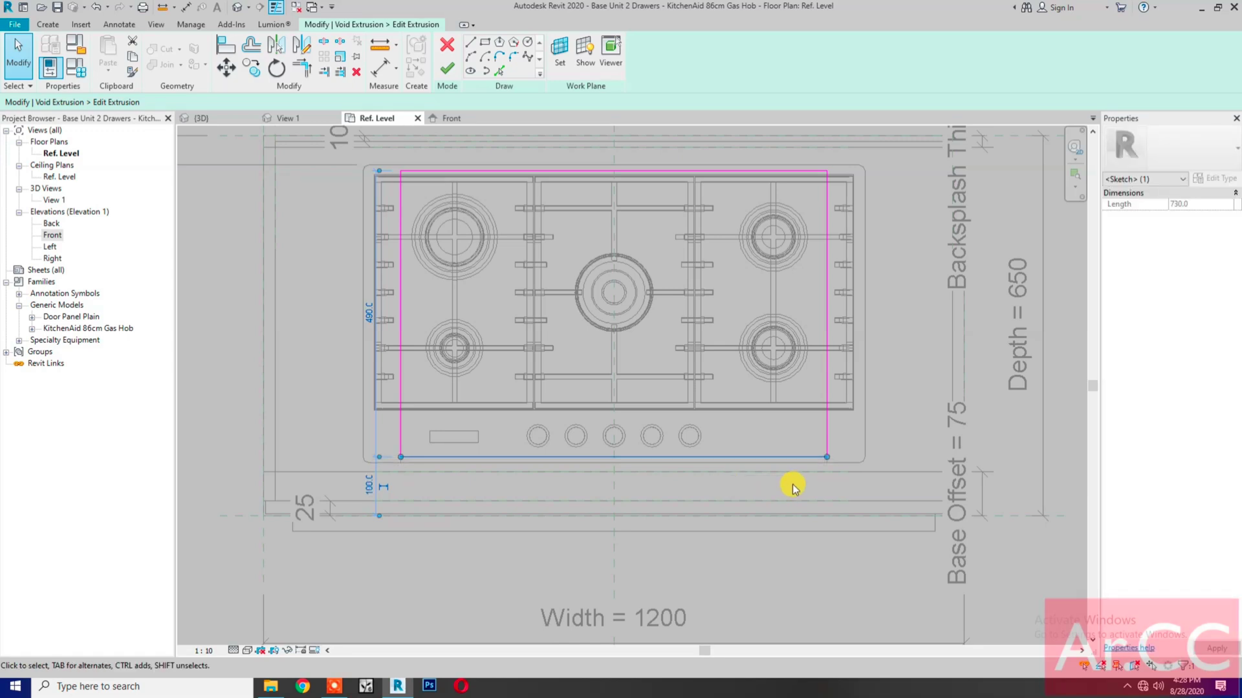
- Move the left line of the void sketch outward to just inside the hob's edge, making the cutout 785 mm wide
{"action": "left_click", "coordinate": [402, 313]}
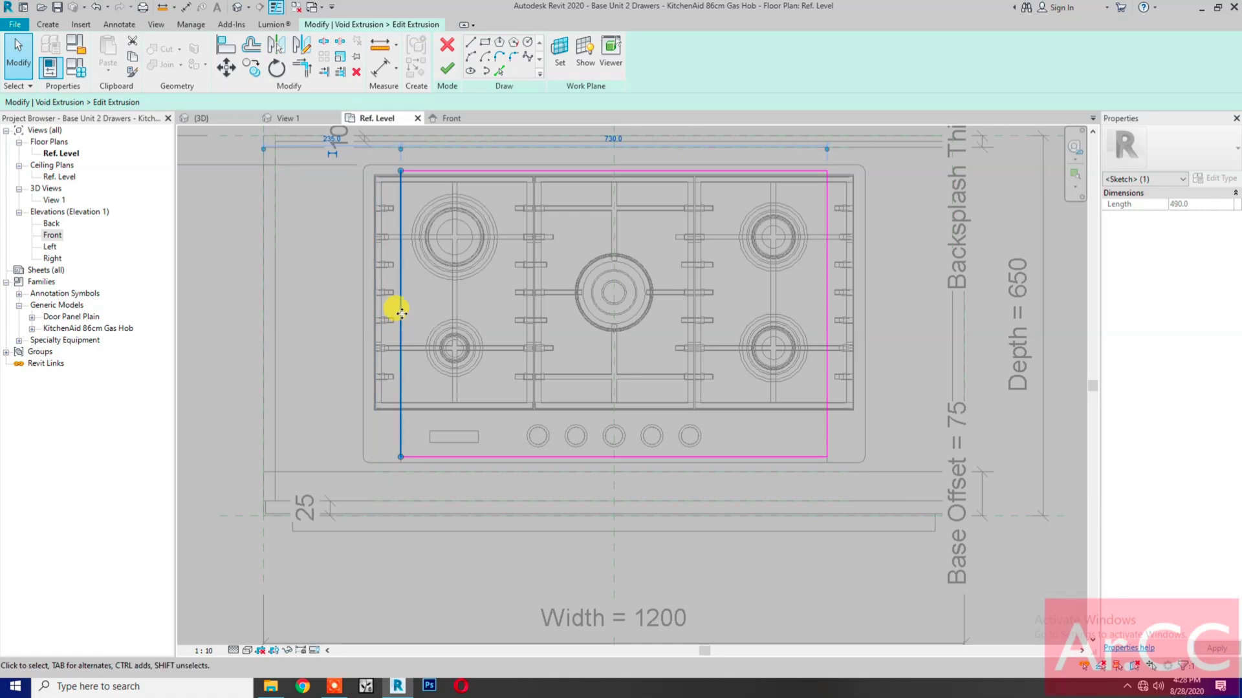
{"action": "key", "text": "Left"}
{"action": "key", "text": "Left"}
{"action": "key", "text": "Left"}
{"action": "key", "text": "Left"}
{"action": "key", "text": "Left"}
{"action": "key", "text": "Left"}
{"action": "key", "text": "Left"}
{"action": "key", "text": "Left"}
{"action": "key", "text": "Left"}
{"action": "key", "text": "Left"}
{"action": "key", "text": "Left"}
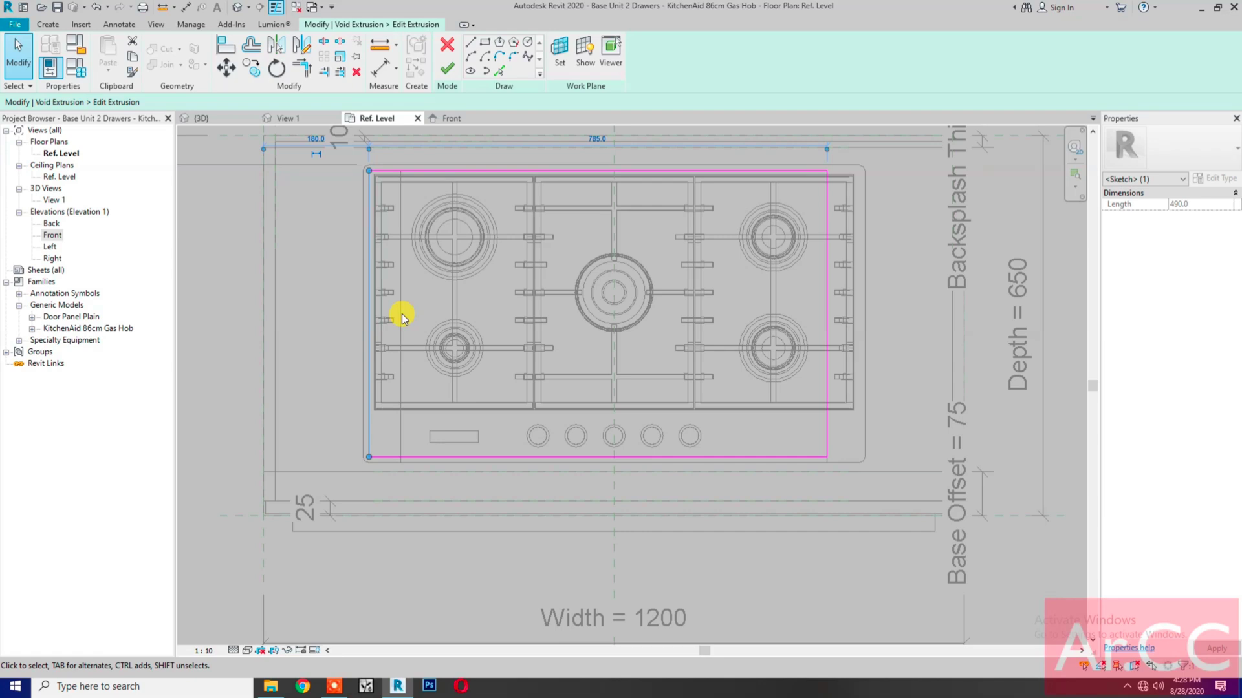
- Move the right line of the void sketch outward to make the cutout 840 mm wide and finish the sketch
{"action": "left_click", "coordinate": [824, 320]}
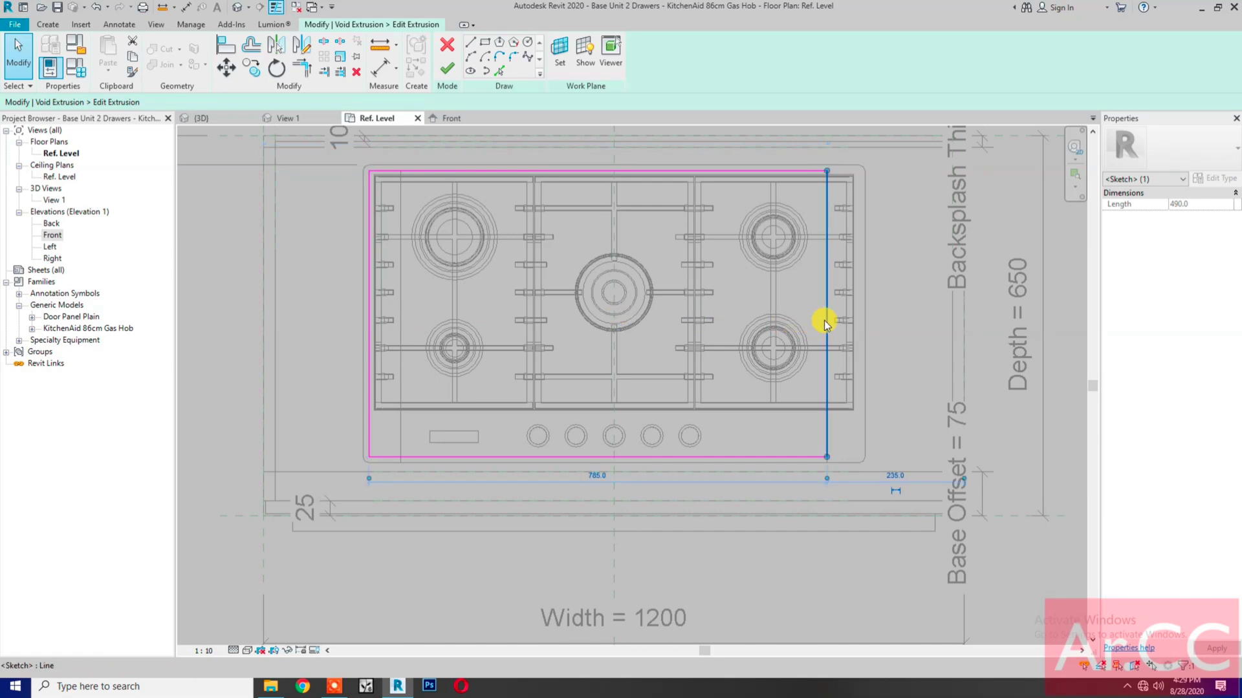
{"action": "key", "text": "Right"}
{"action": "key", "text": "Right"}
{"action": "key", "text": "Right"}
{"action": "key", "text": "Right"}
{"action": "key", "text": "Right"}
{"action": "key", "text": "Right"}
{"action": "key", "text": "Right"}
{"action": "key", "text": "Right"}
{"action": "key", "text": "Right"}
{"action": "key", "text": "Right"}
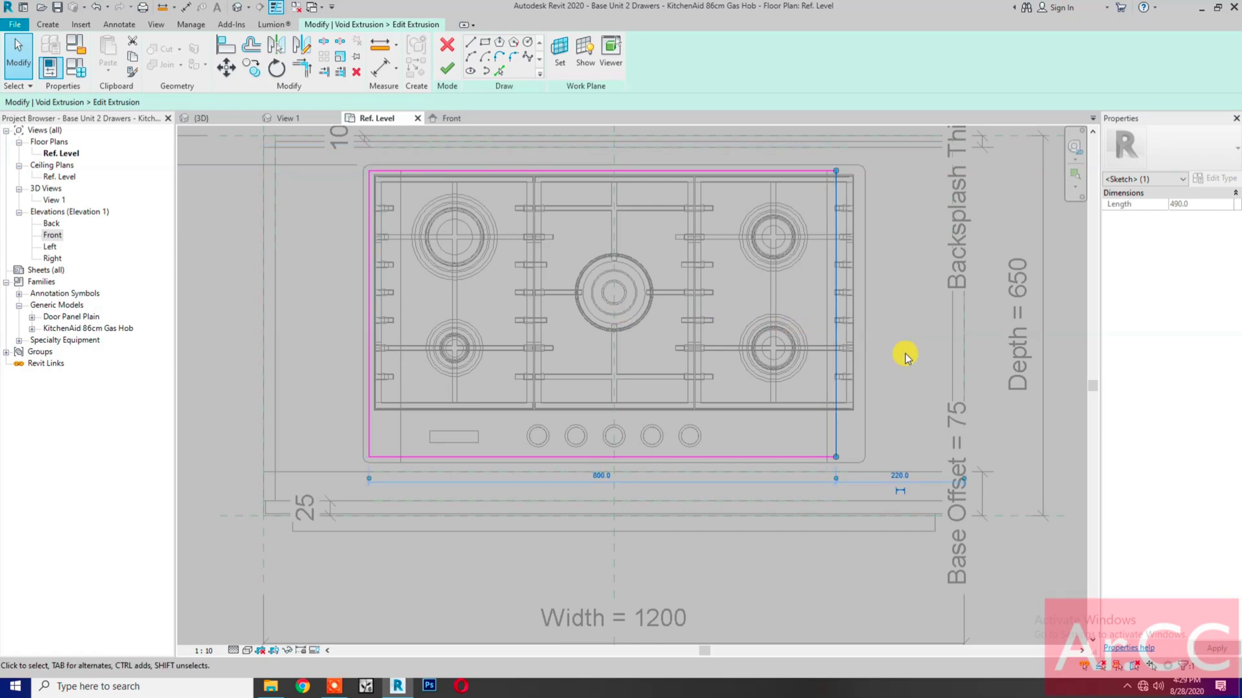
{"action": "key", "text": "Right"}
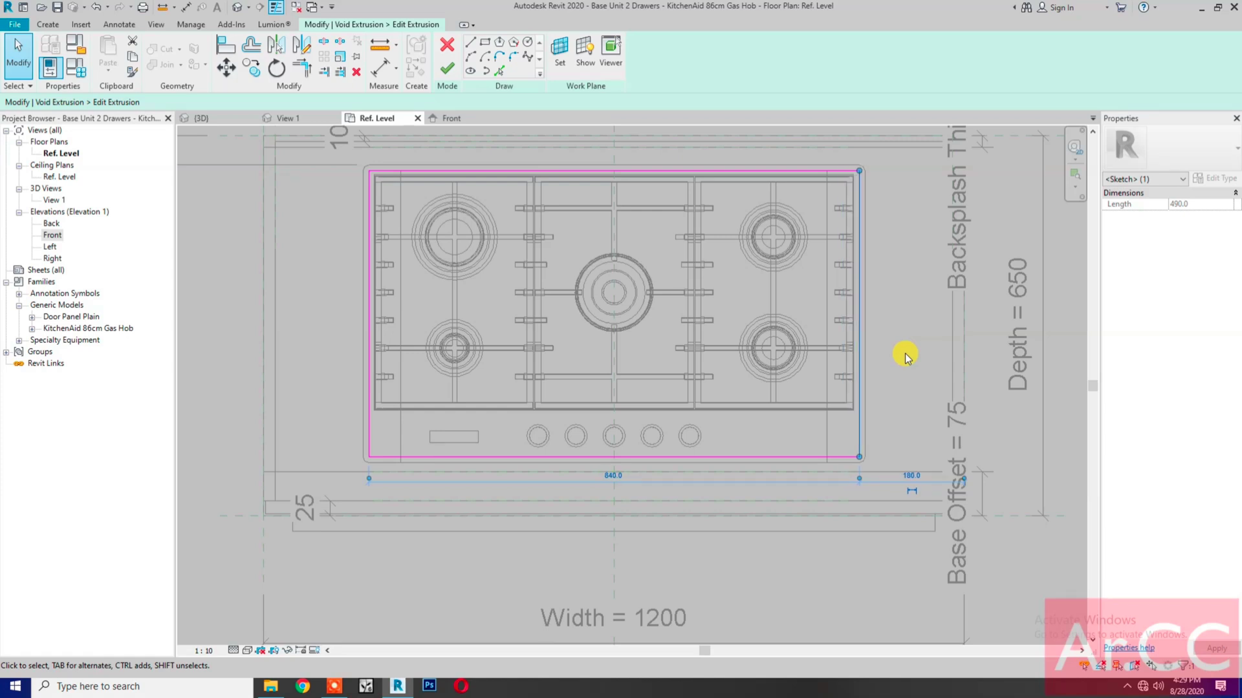
{"action": "key", "text": "Escape"}
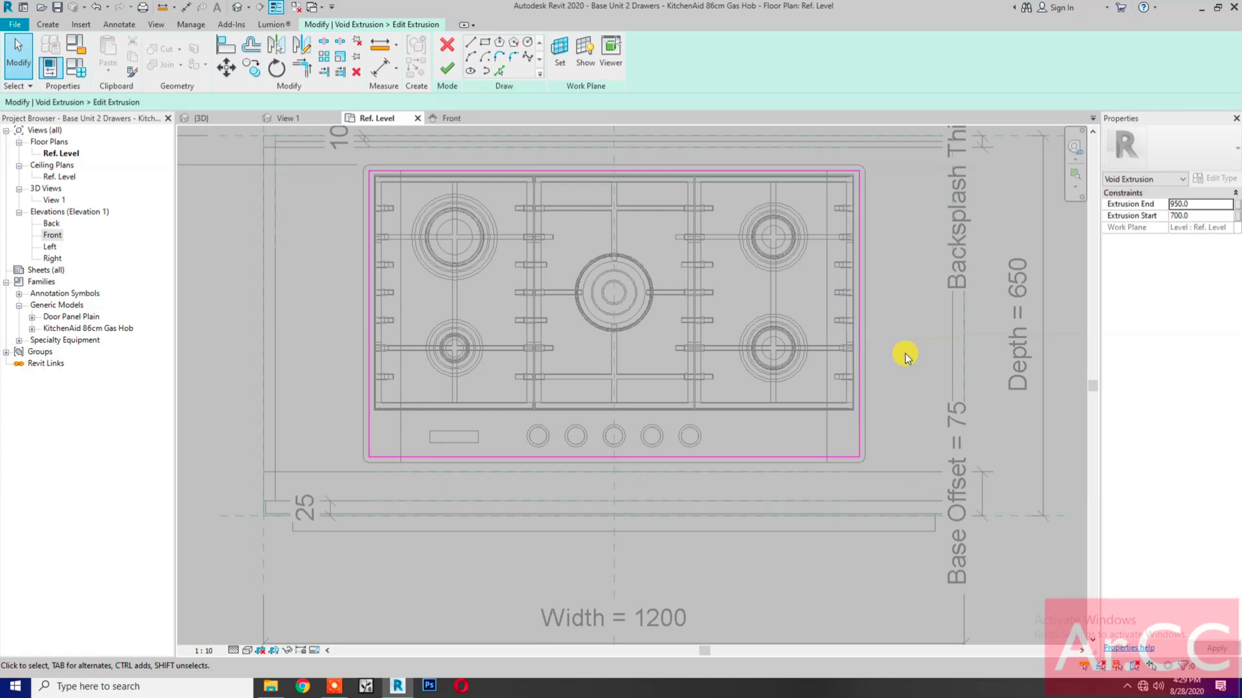
{"action": "left_click", "coordinate": [446, 69]}
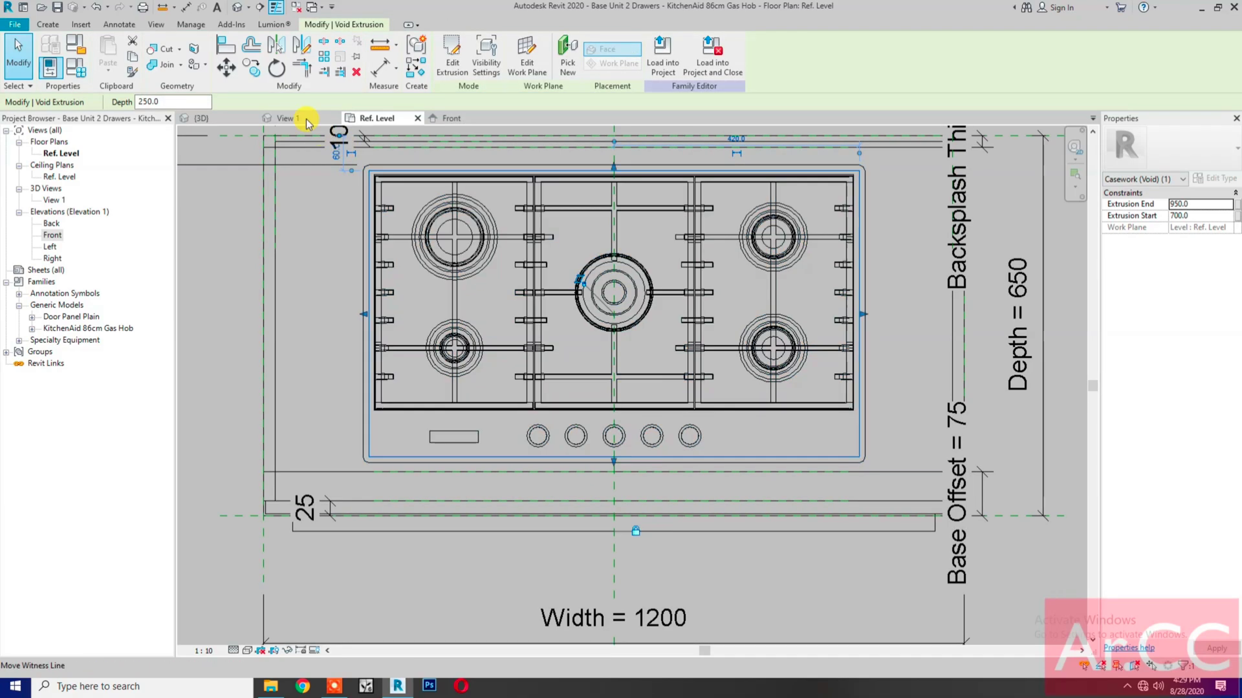
- Check the cutout in View 1, load the family into the 093Design project and place one unit on the floor beside the island
{"action": "left_click", "coordinate": [292, 119]}
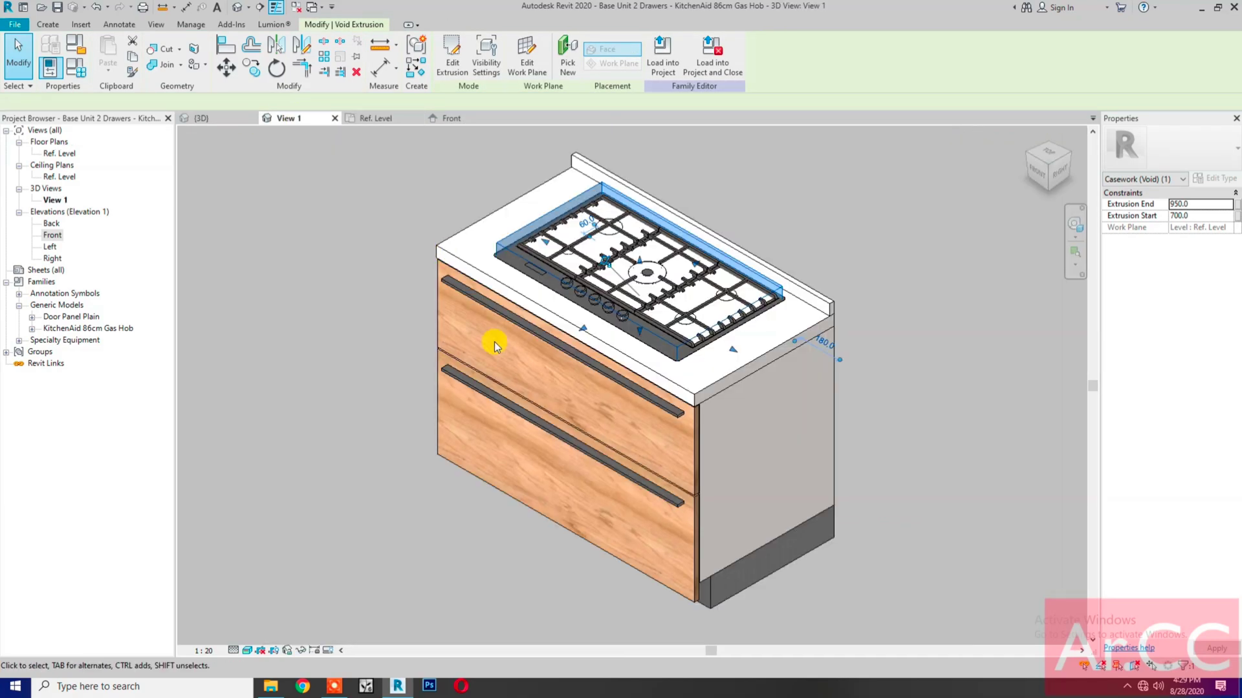
{"action": "left_click", "coordinate": [404, 216]}
{"action": "scroll", "coordinate": [375, 420], "scroll_direction": "up", "scroll_amount": 2}
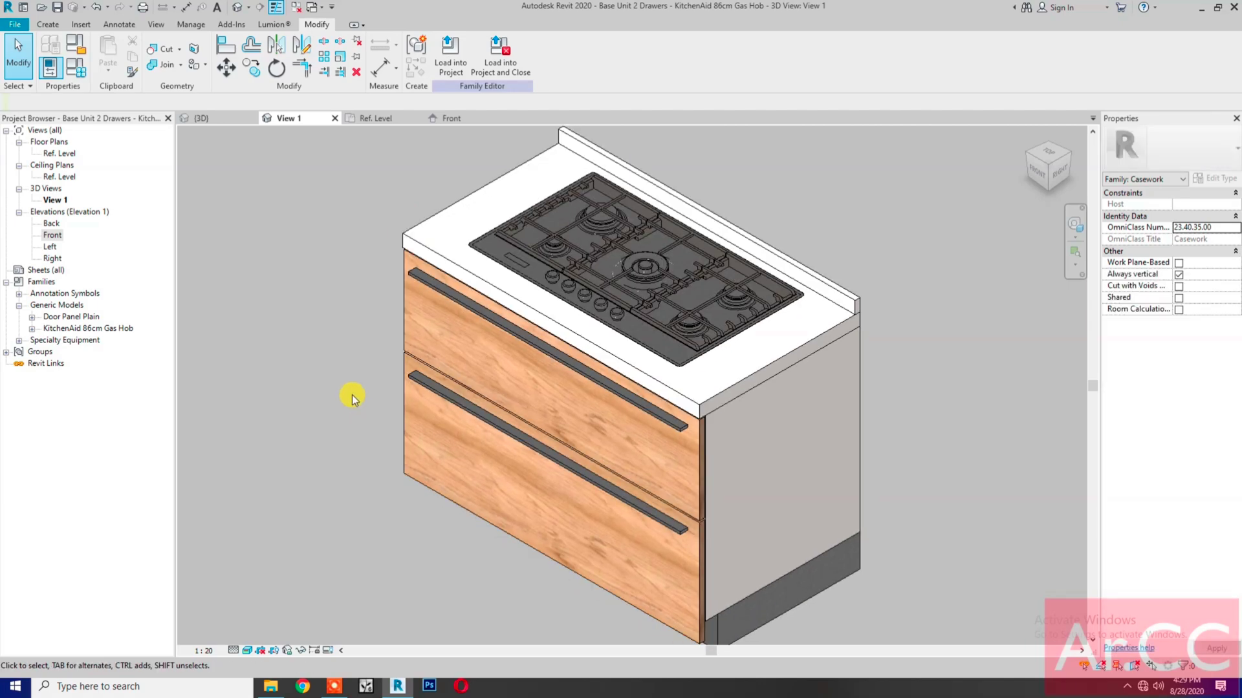
{"action": "right_click", "coordinate": [352, 394]}
{"action": "left_click", "coordinate": [408, 554]}
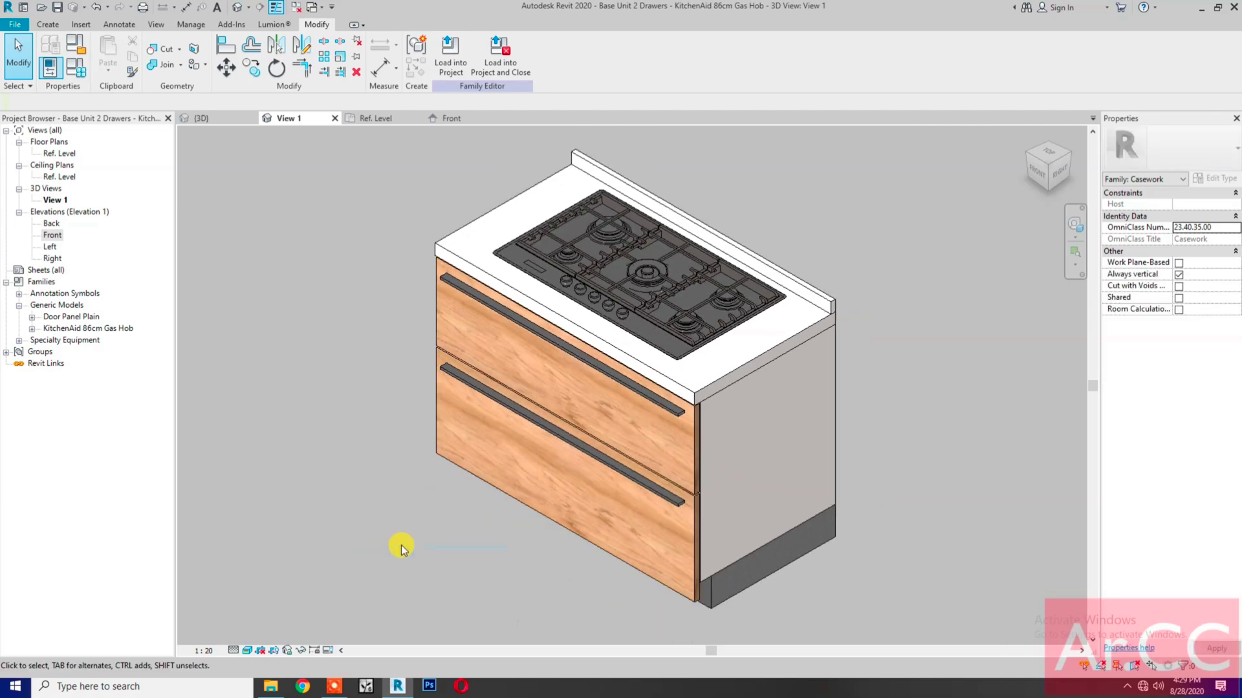
{"action": "left_click", "coordinate": [491, 72]}
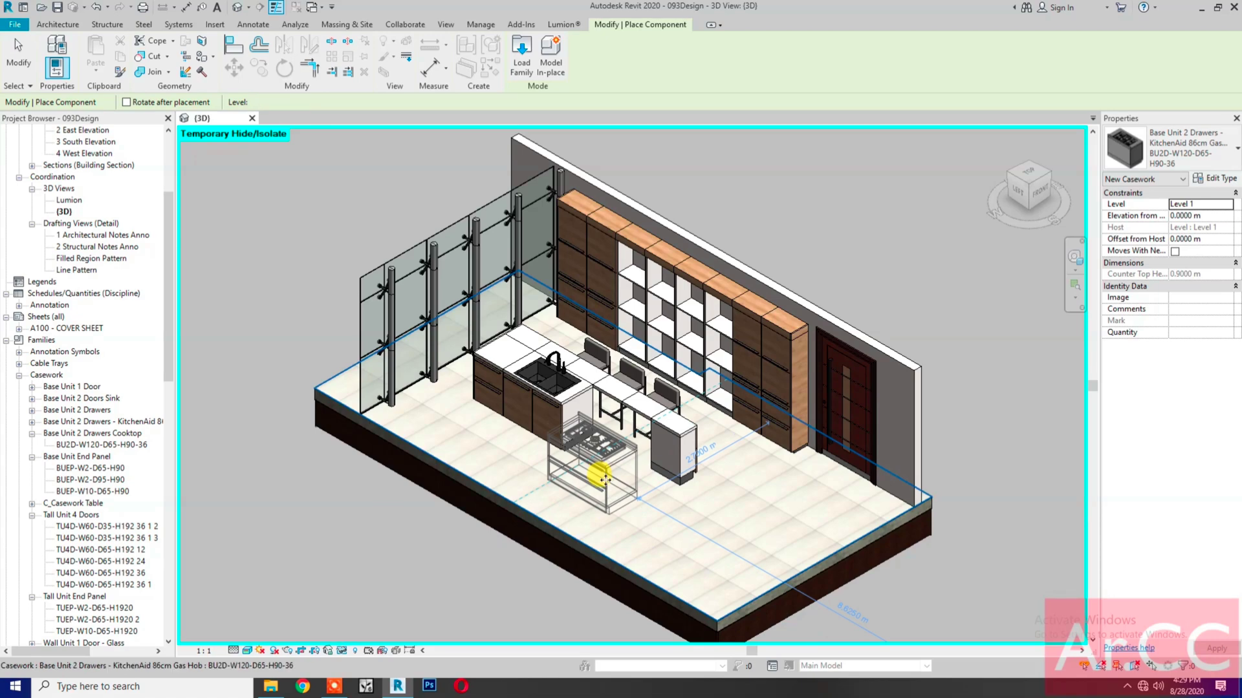
{"action": "left_click", "coordinate": [600, 476]}
{"action": "scroll", "coordinate": [595, 511], "scroll_direction": "up", "scroll_amount": 1}
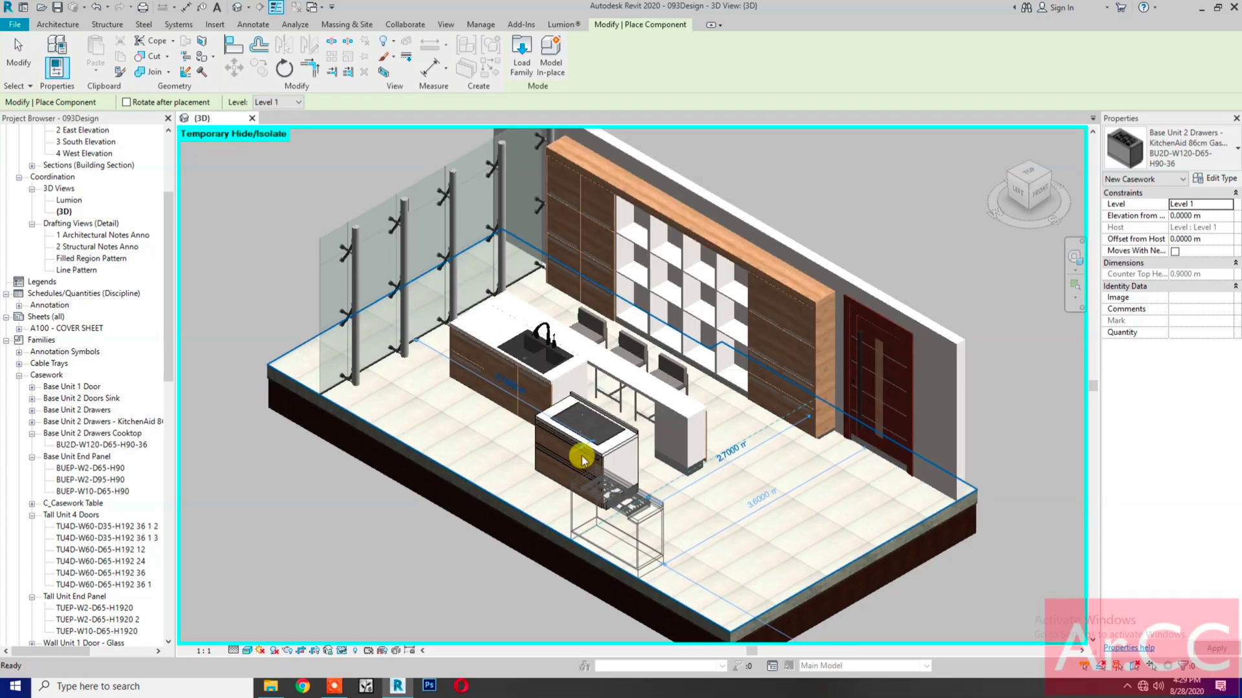
{"action": "key", "text": "Escape"}
- Turn off the Backsplash On/Off type parameter of the placed gas hob base unit
{"action": "scroll", "coordinate": [567, 499], "scroll_direction": "up", "scroll_amount": 3}
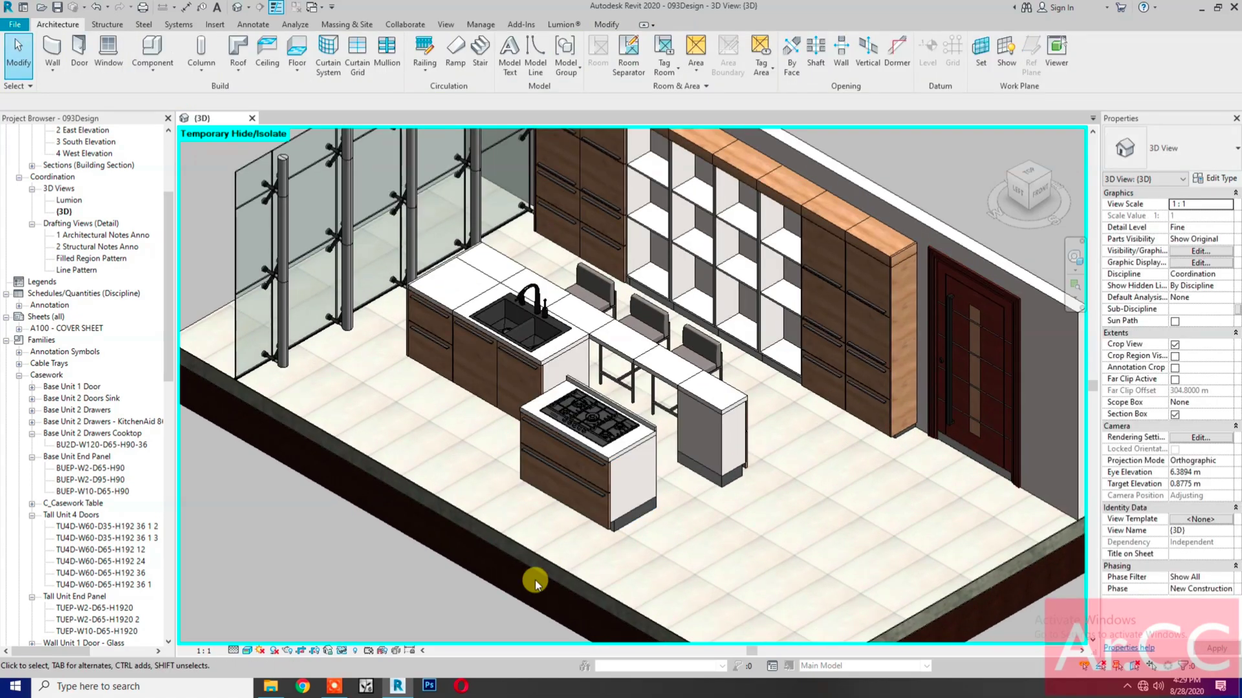
{"action": "scroll", "coordinate": [571, 459], "scroll_direction": "up", "scroll_amount": 3}
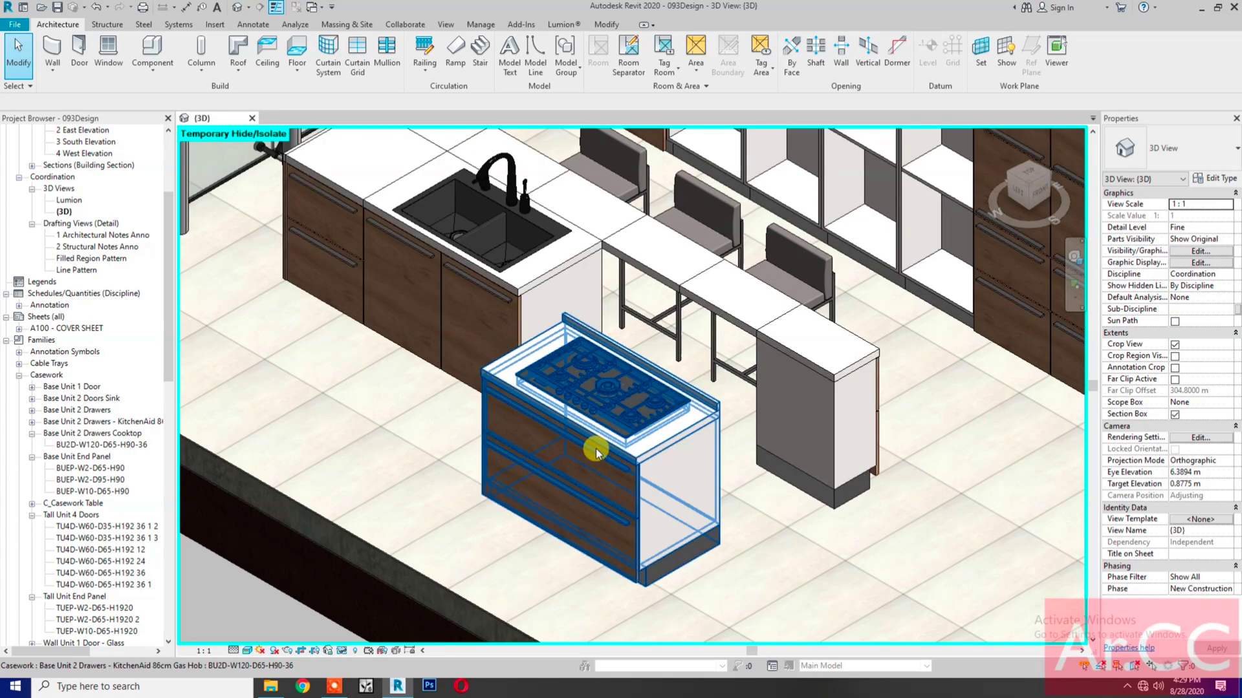
{"action": "left_click", "coordinate": [593, 446]}
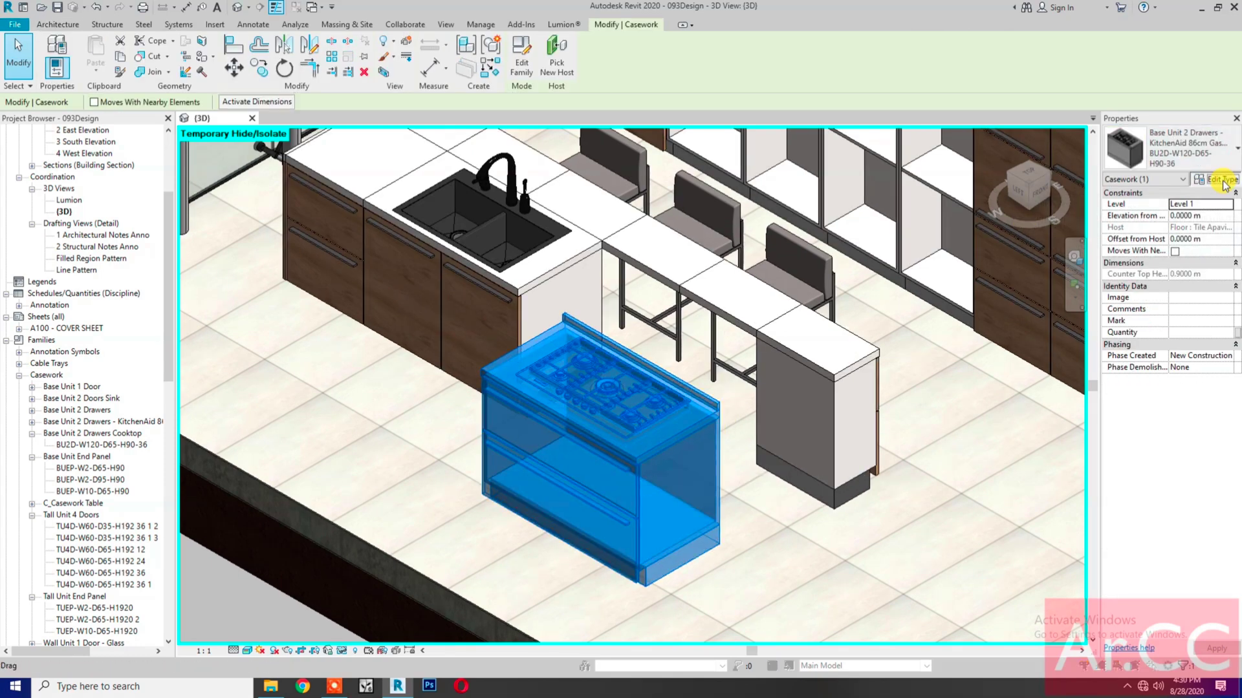
{"action": "left_click", "coordinate": [1222, 180]}
{"action": "scroll", "coordinate": [572, 501], "scroll_direction": "down", "scroll_amount": 10}
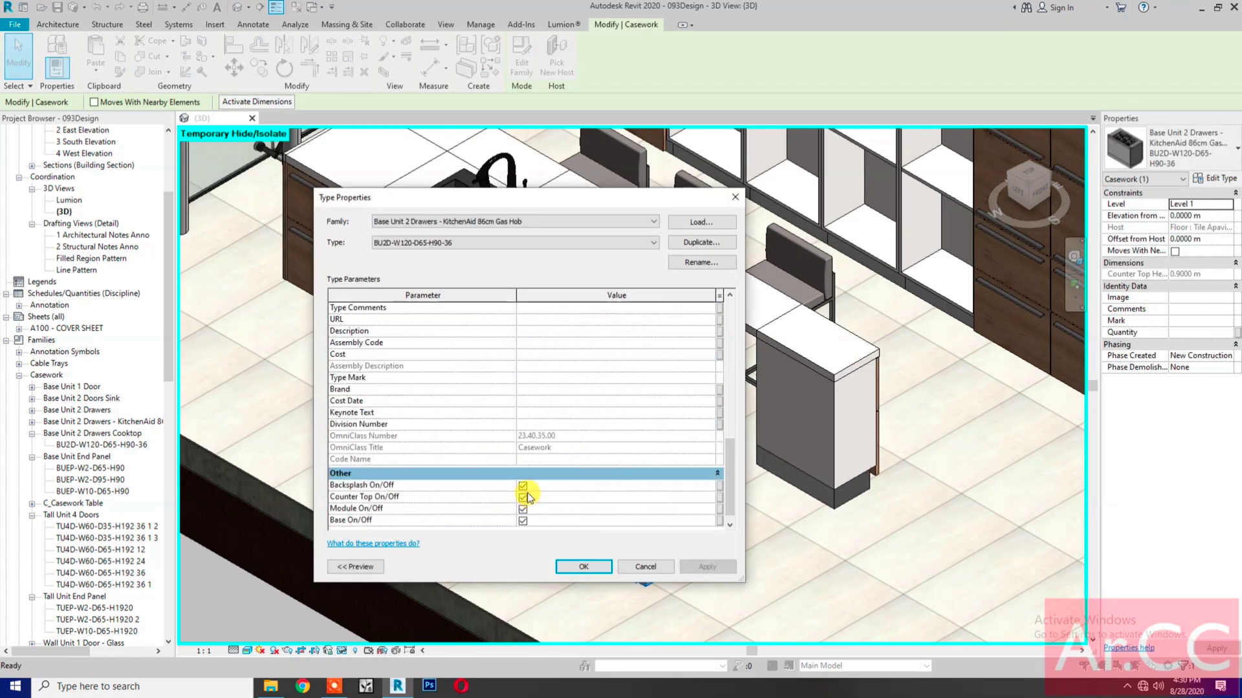
{"action": "left_click", "coordinate": [524, 496]}
{"action": "left_click", "coordinate": [582, 567]}
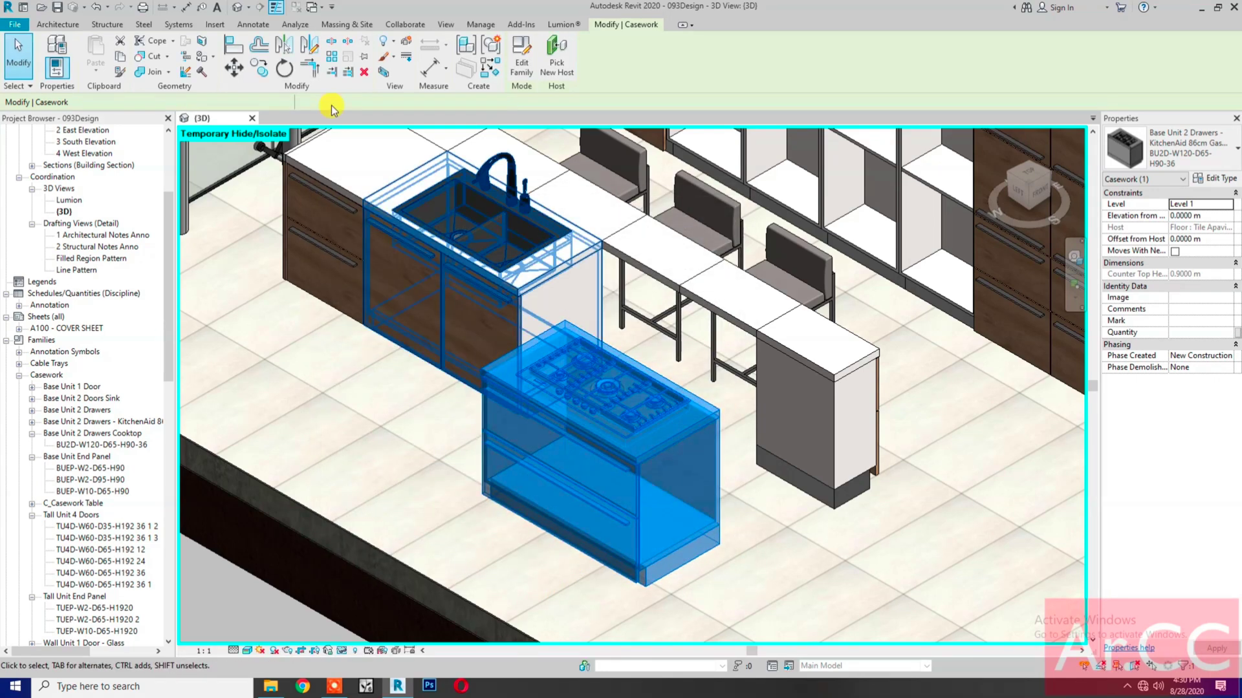
- Align the gas hob unit's side and front faces with the neighbouring sink base unit
{"action": "left_click", "coordinate": [237, 50]}
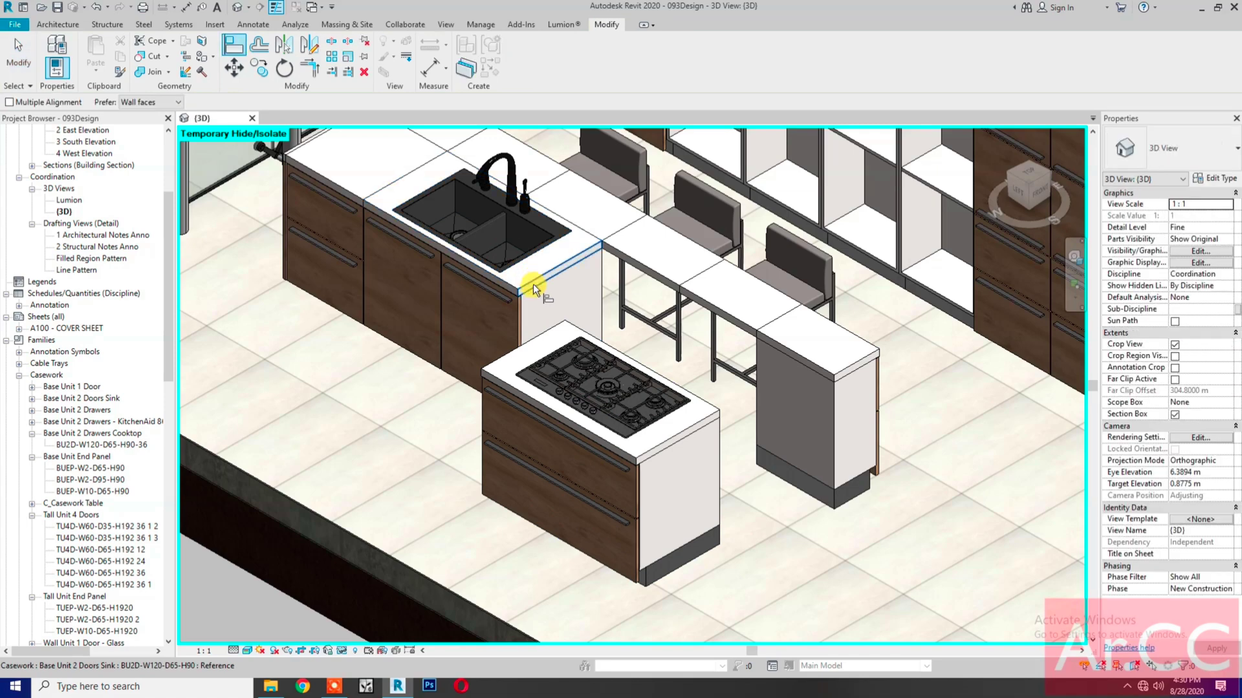
{"action": "left_click", "coordinate": [533, 285]}
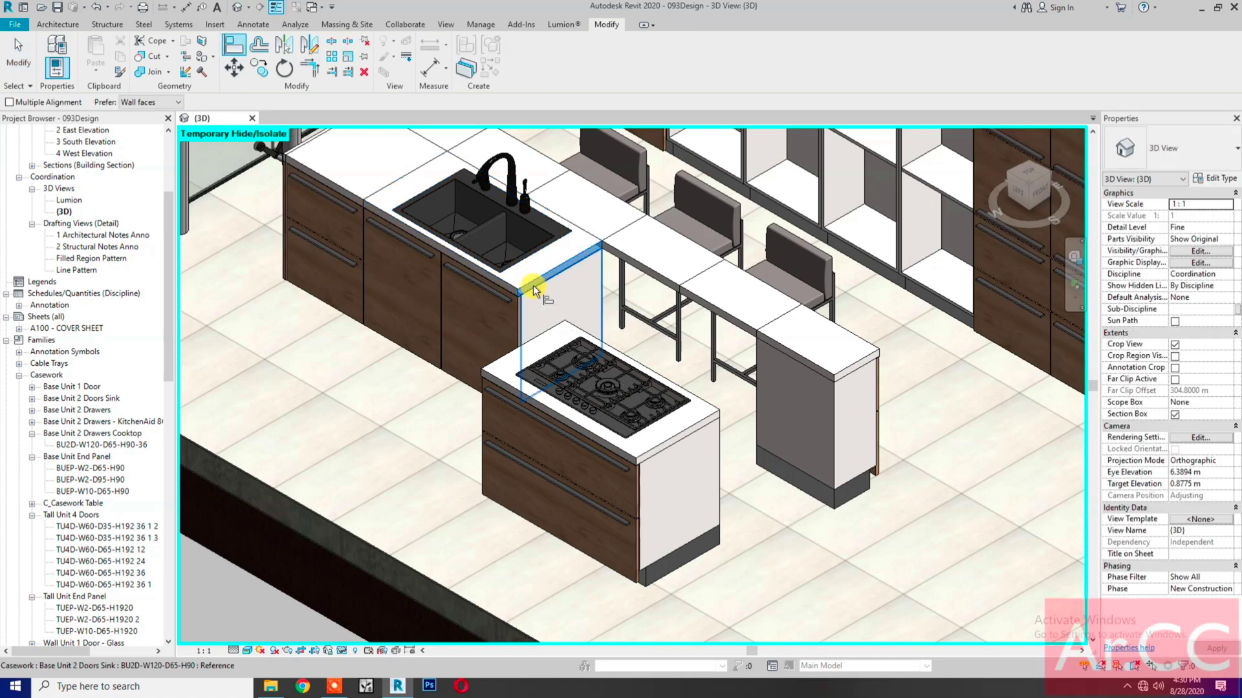
{"action": "left_click", "coordinate": [533, 333]}
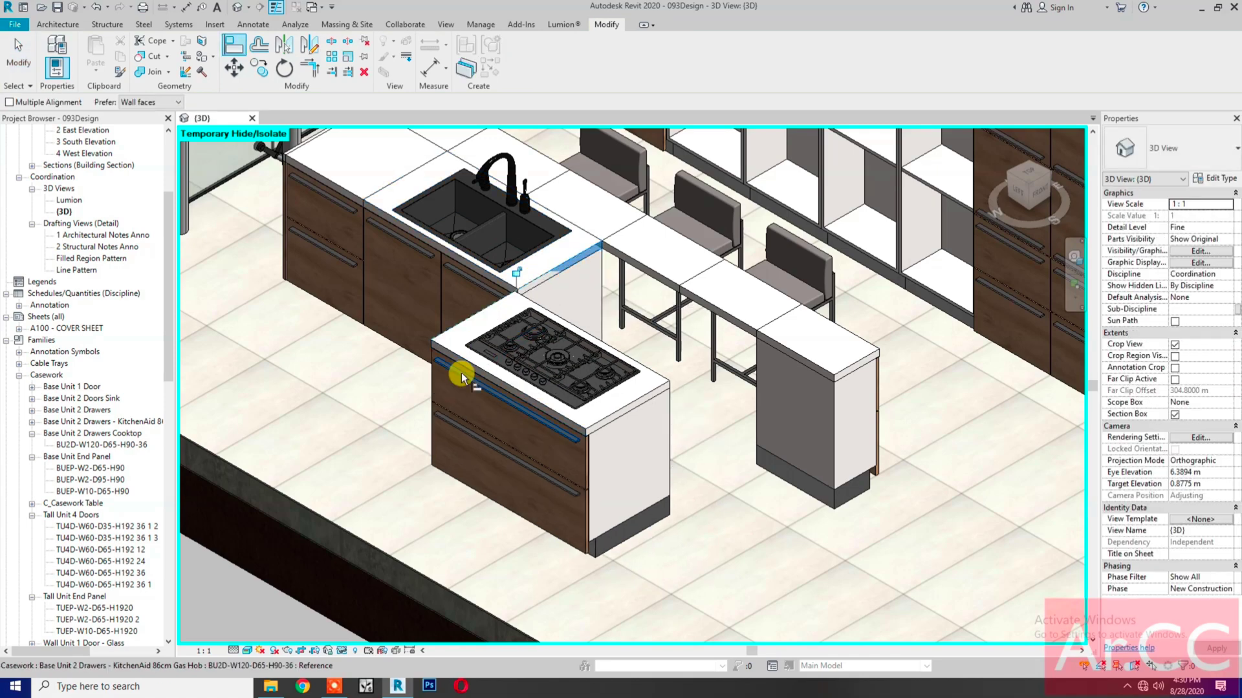
{"action": "left_click", "coordinate": [492, 281]}
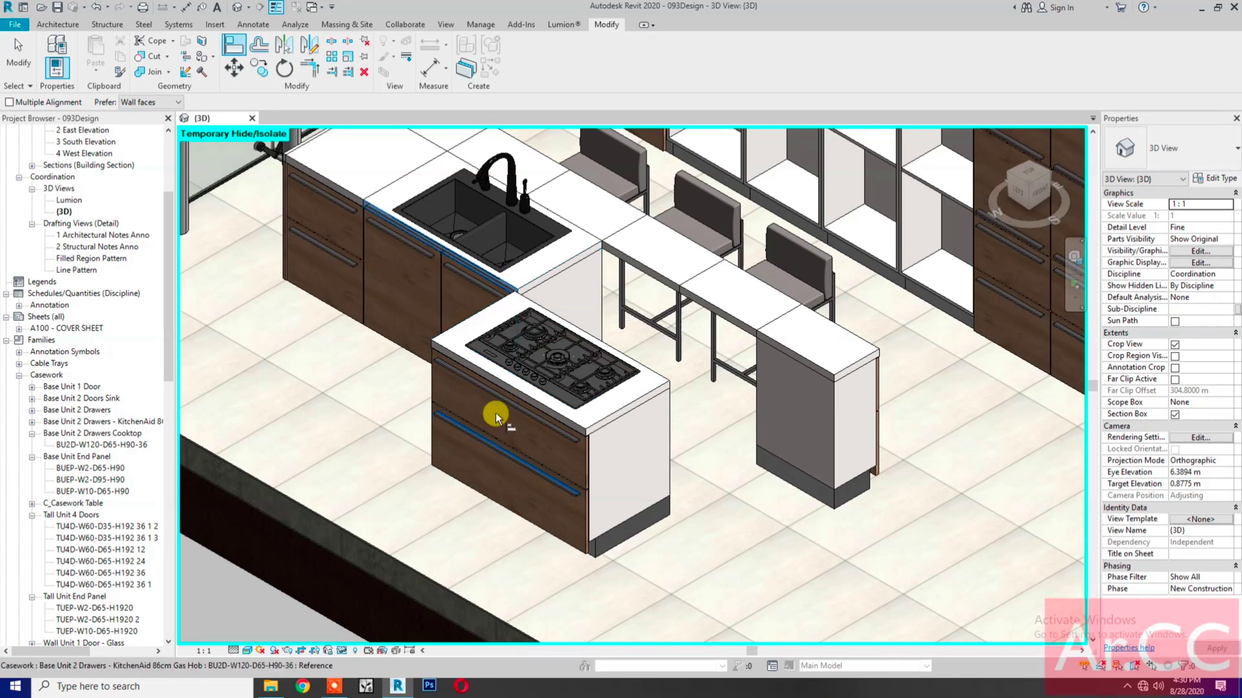
{"action": "left_click", "coordinate": [560, 465]}
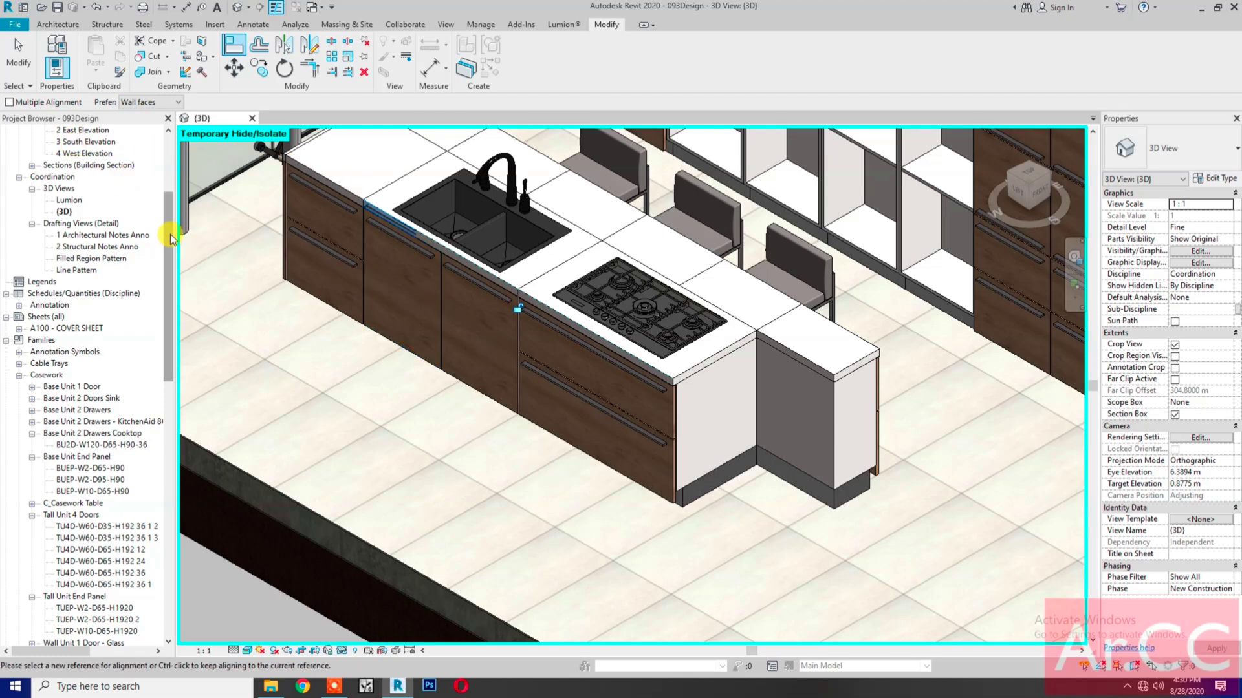
- Open the Level 1 floor plan of the 093Design project at the kitchen island
{"action": "left_click_drag", "start_coordinate": [169, 233], "coordinate": [179, 157]}
{"action": "left_click", "coordinate": [65, 177]}
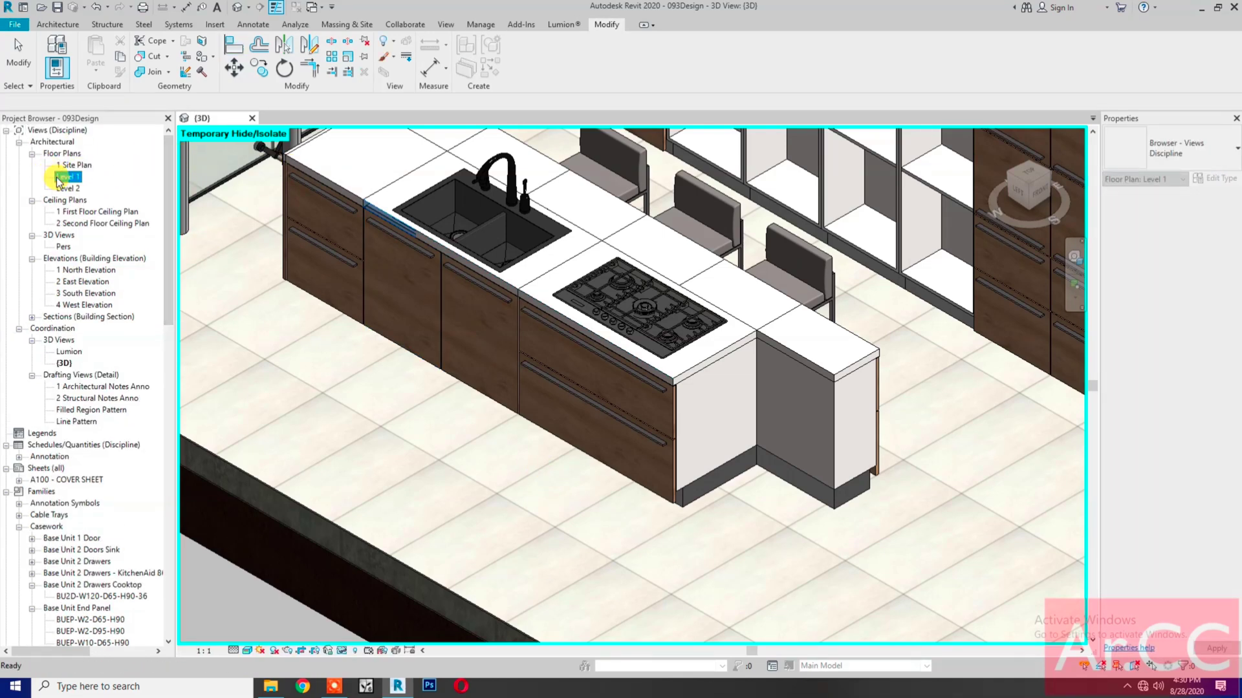
{"action": "double_click", "coordinate": [65, 178]}
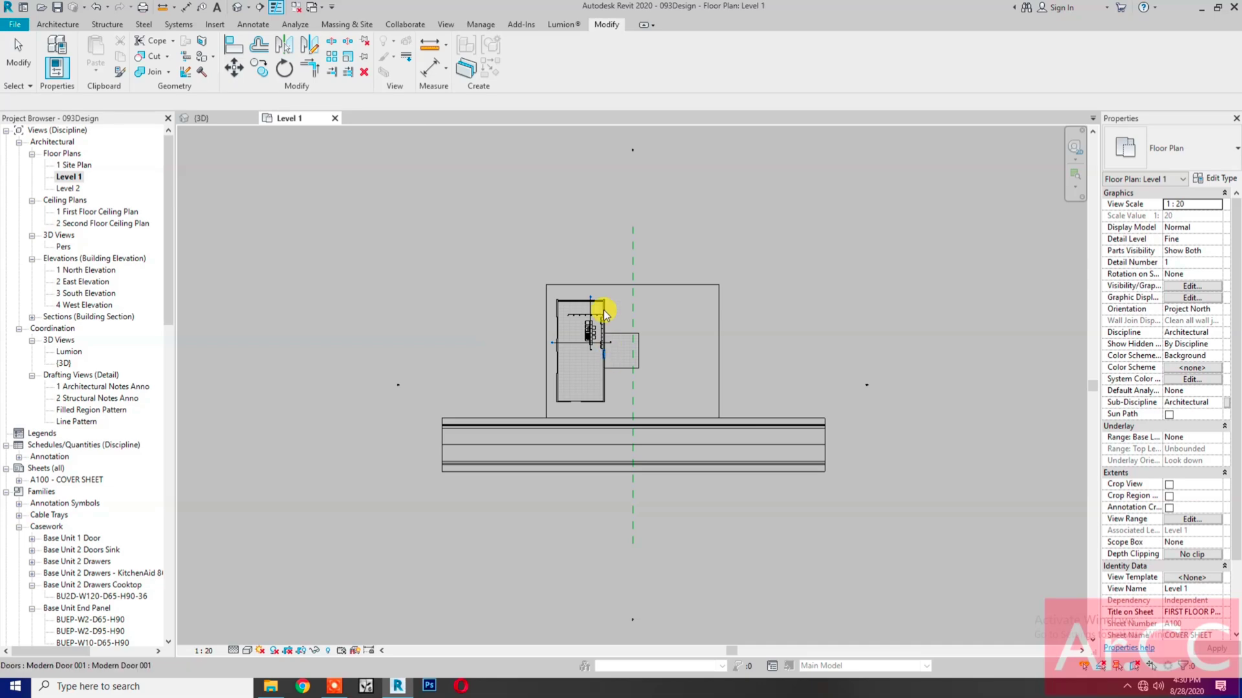
{"action": "scroll", "coordinate": [604, 313], "scroll_direction": "up", "scroll_amount": 8}
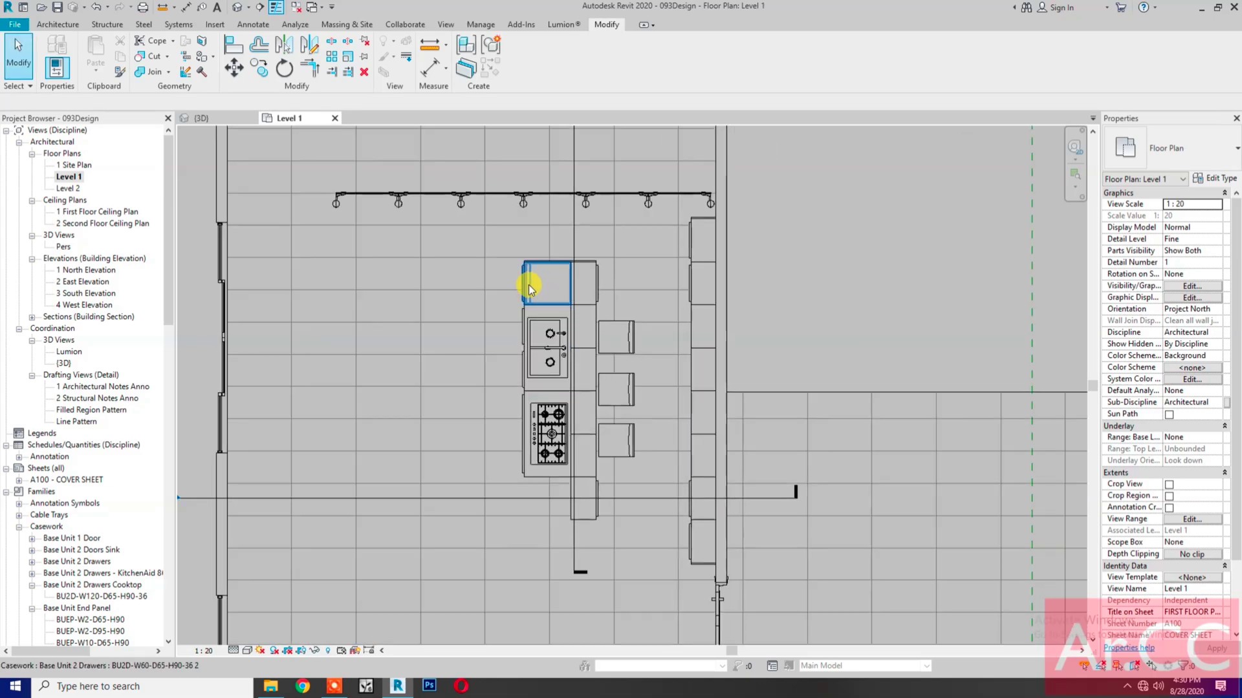
- Mirror a copy of the 60 cm two-drawer base unit beside the sink about the joint between the sink and gas hob units
{"action": "left_click", "coordinate": [529, 284]}
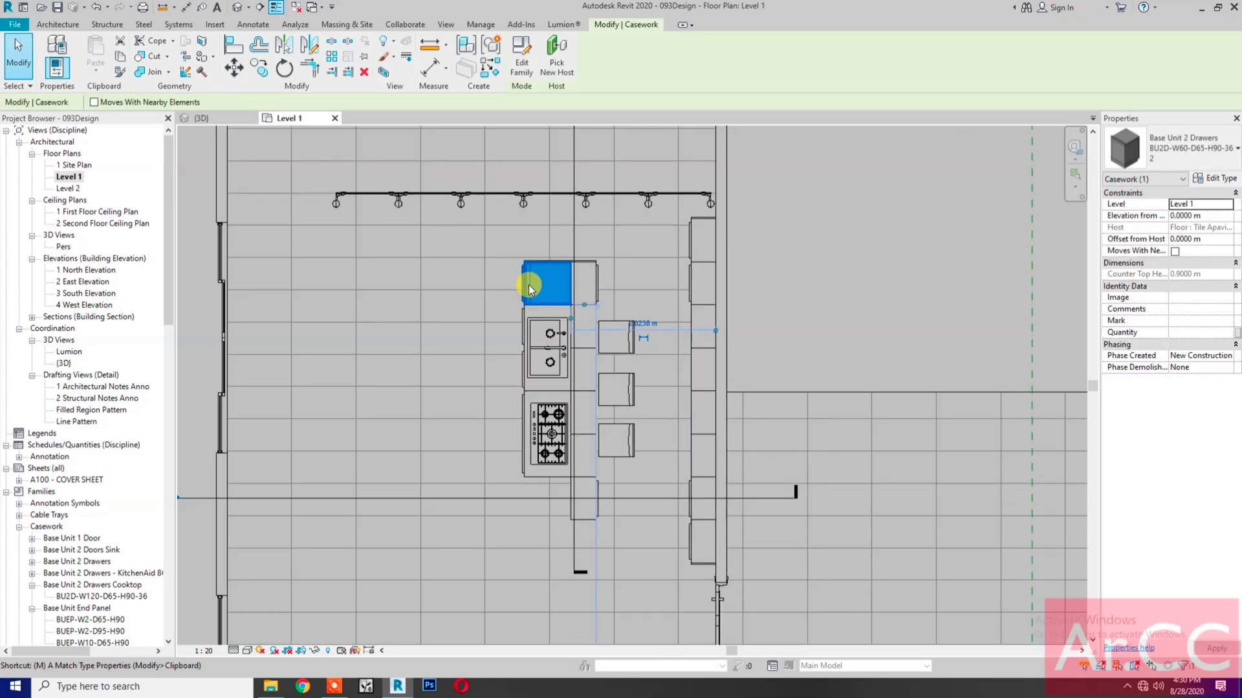
{"action": "key", "text": "Escape"}
{"action": "key", "text": "m"}
{"action": "key", "text": "m"}
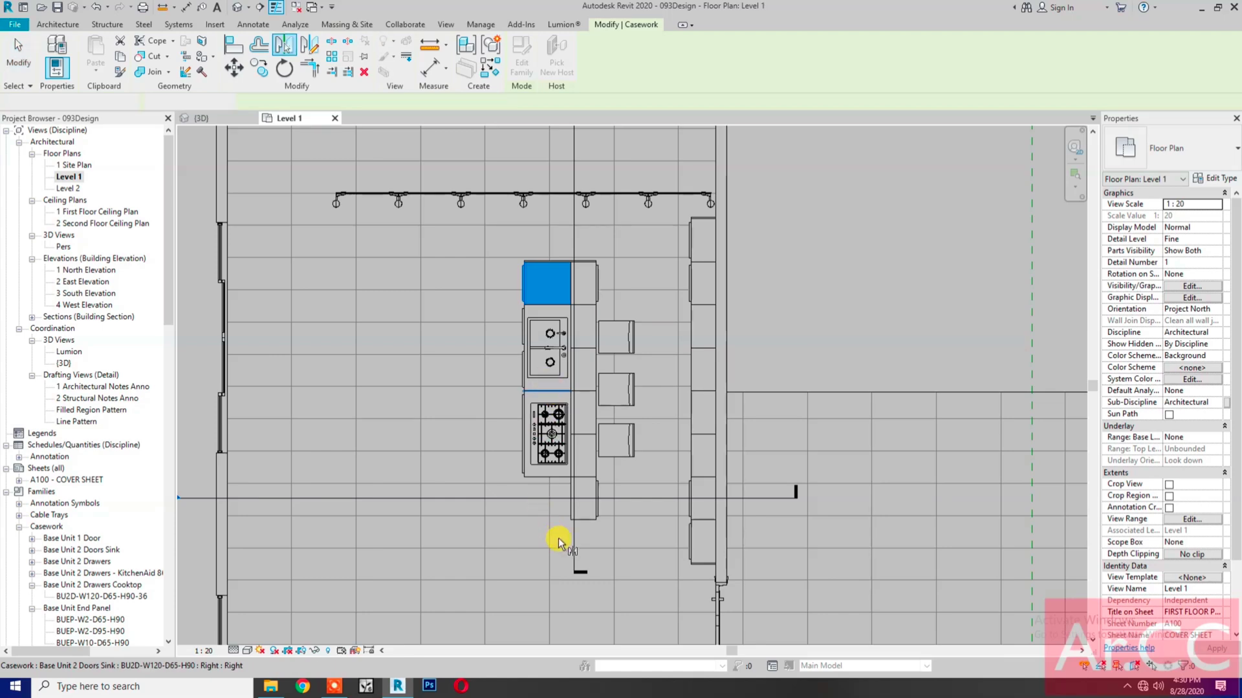
{"action": "left_click", "coordinate": [559, 540]}
{"action": "scroll", "coordinate": [540, 270], "scroll_direction": "up", "scroll_amount": 2}
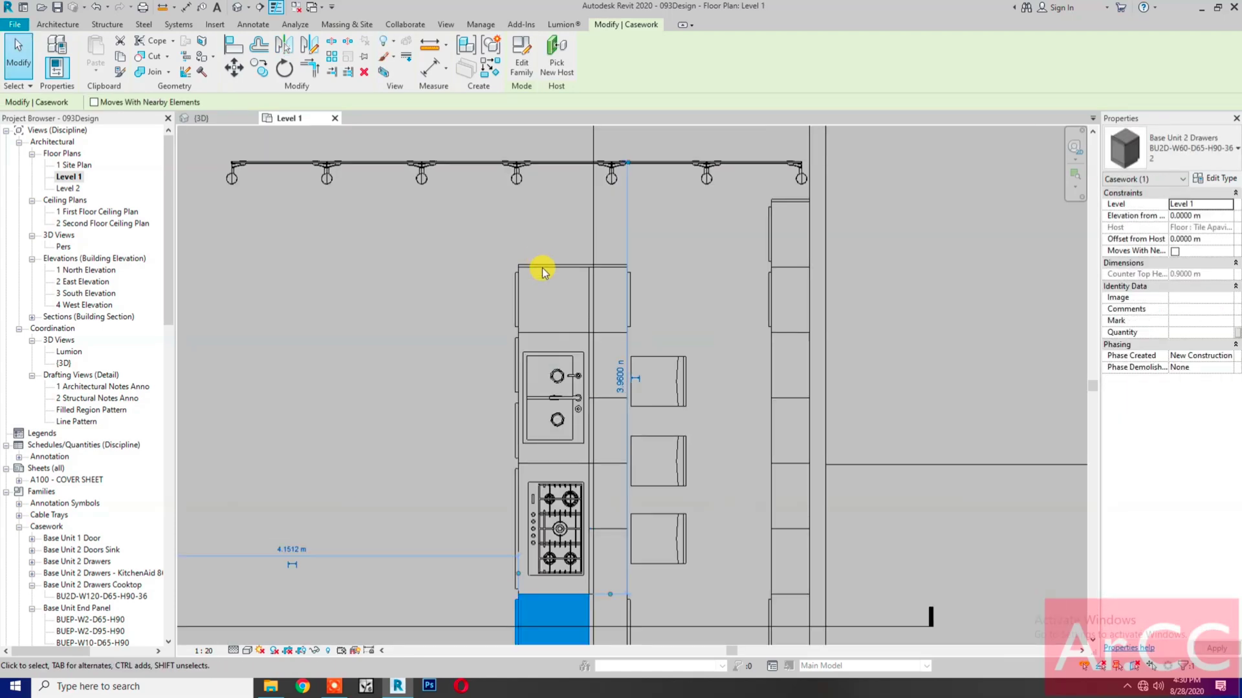
{"action": "key", "text": "Escape"}
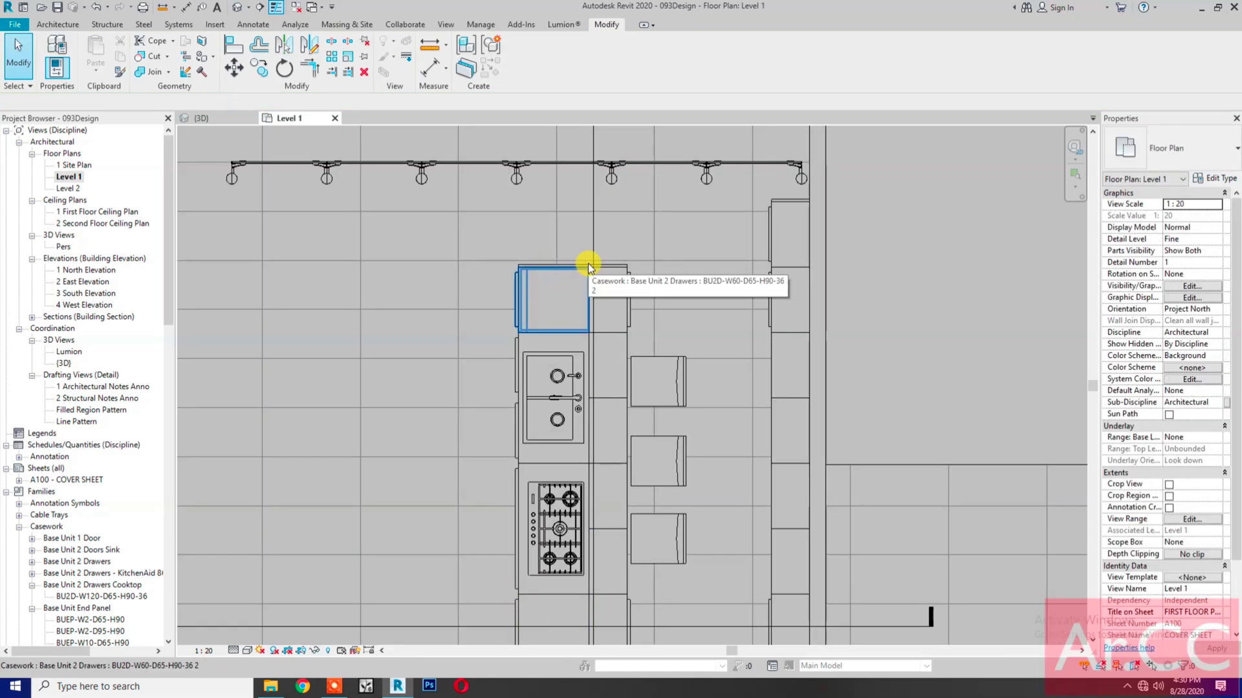
- Mirror a copy of the BUEP-W2-D95-H90 end panel to the island's open end about the joint between the sink and gas hob units
{"action": "scroll", "coordinate": [588, 263], "scroll_direction": "up", "scroll_amount": 3}
{"action": "left_click", "coordinate": [573, 265]}
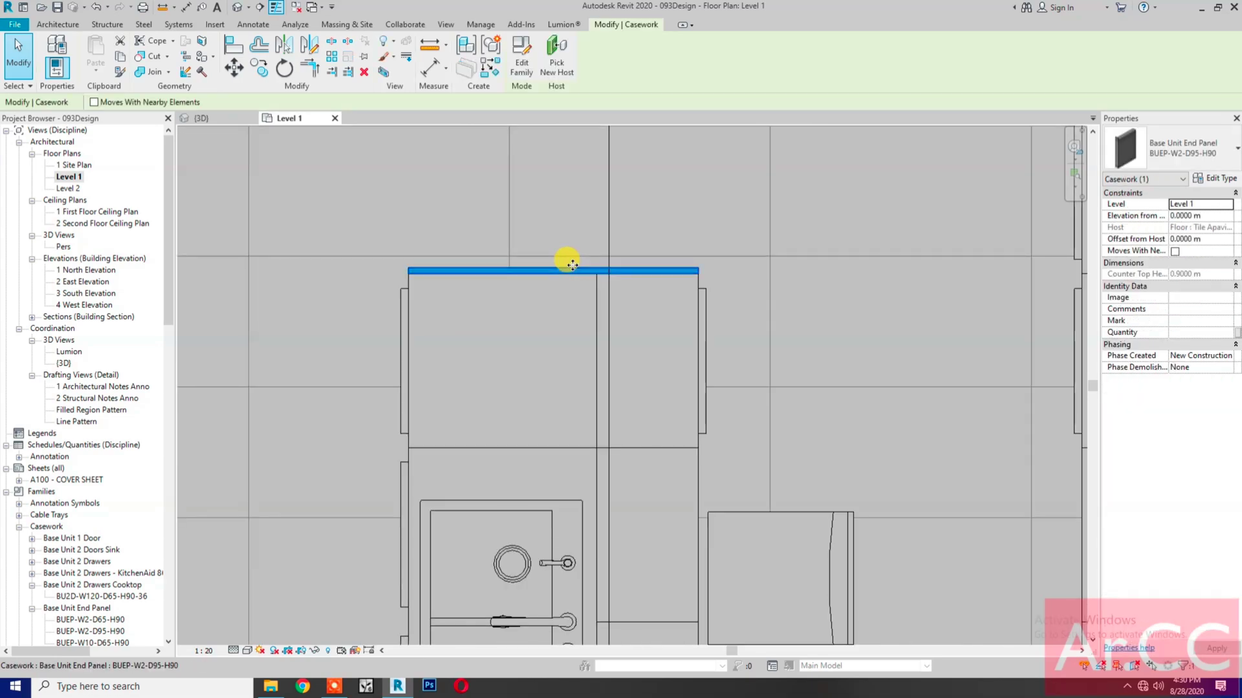
{"action": "scroll", "coordinate": [573, 267], "scroll_direction": "down", "scroll_amount": 3}
{"action": "key", "text": "m"}
{"action": "key", "text": "m"}
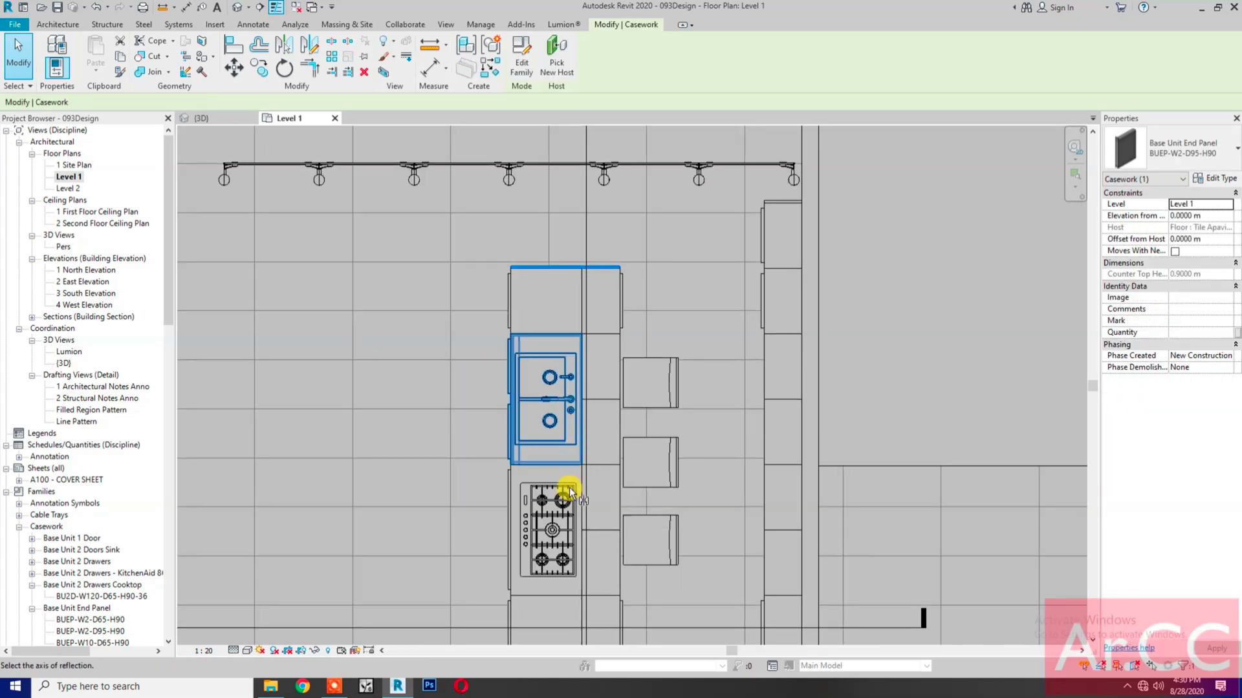
{"action": "scroll", "coordinate": [566, 457], "scroll_direction": "down", "scroll_amount": 2}
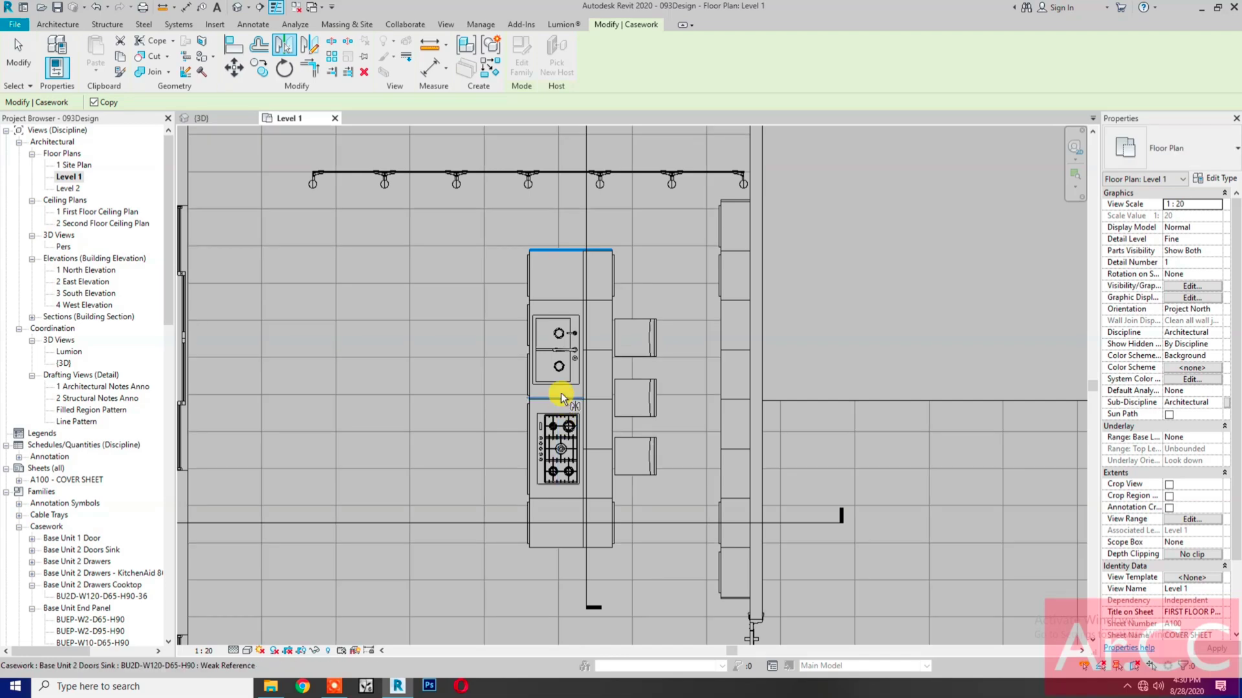
{"action": "scroll", "coordinate": [503, 417], "scroll_direction": "up", "scroll_amount": 2}
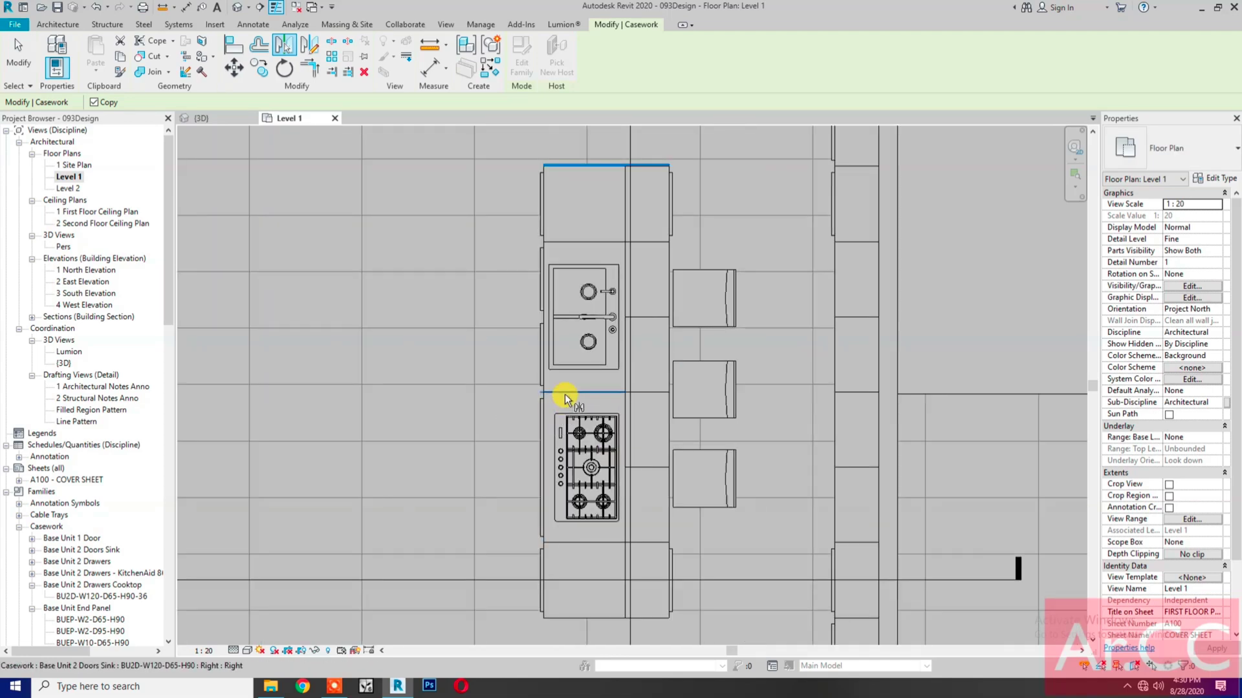
{"action": "left_click", "coordinate": [564, 394]}
{"action": "left_click", "coordinate": [424, 402]}
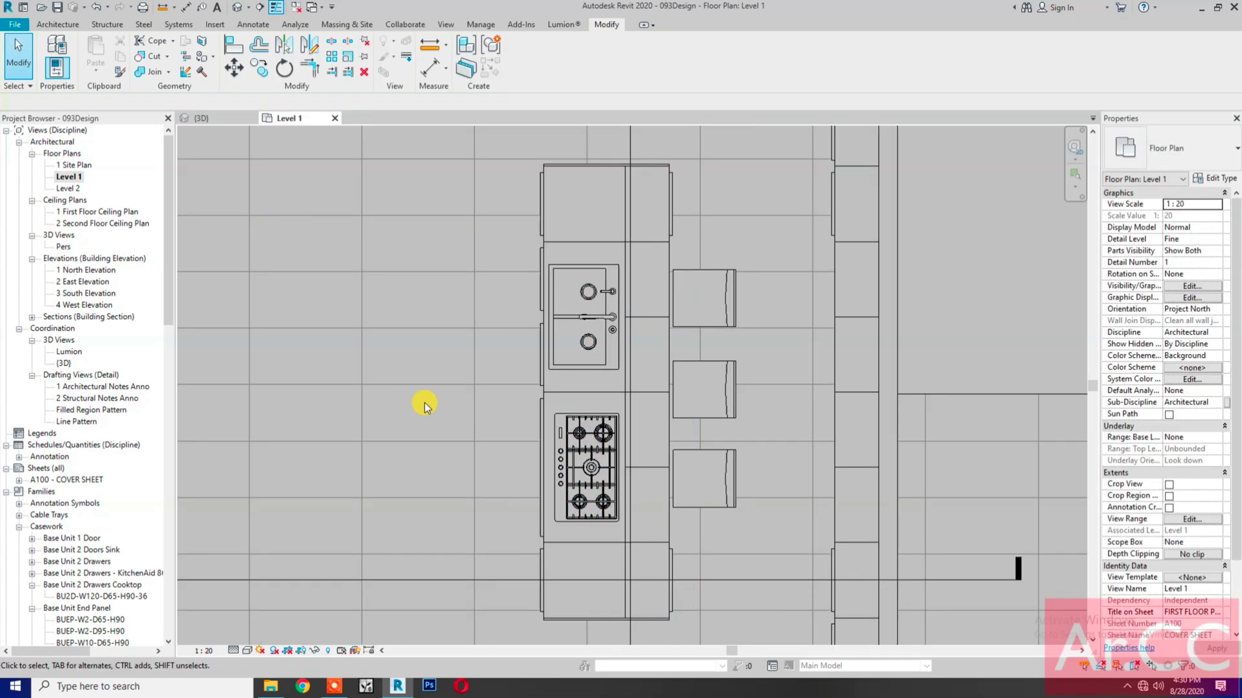
- Return to the {3D} view and examine the kitchen island with the mirrored drawer unit and end panel
{"action": "left_click", "coordinate": [232, 124]}
{"action": "middle_click_drag", "start_coordinate": [427, 323], "coordinate": [606, 485], "text": "shift"}
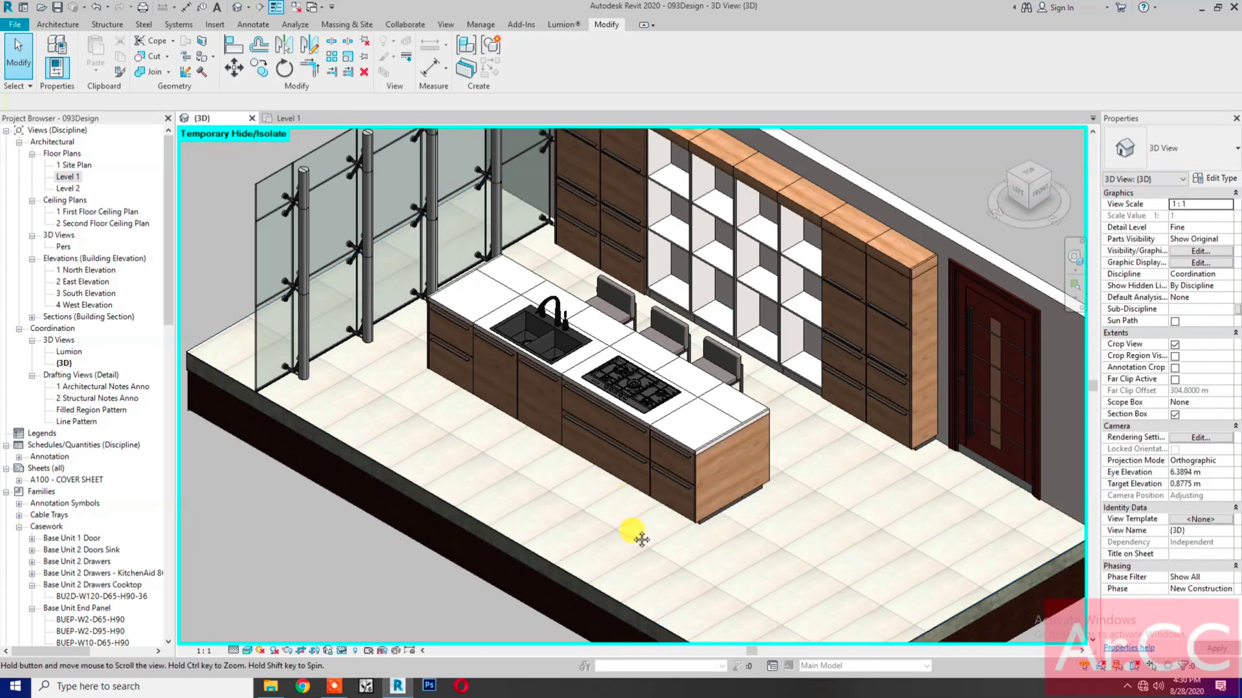
{"action": "middle_click_drag", "start_coordinate": [634, 534], "coordinate": [642, 559], "text": "shift"}
{"action": "scroll", "coordinate": [641, 559], "scroll_direction": "down", "scroll_amount": 1}
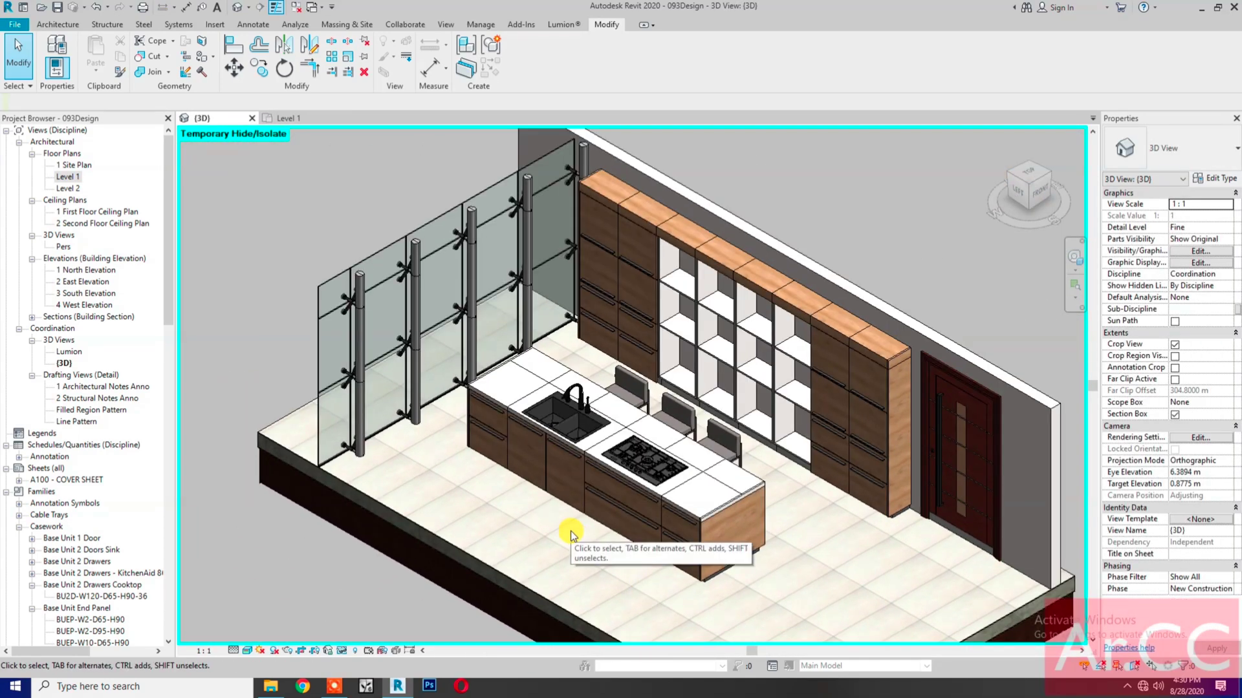